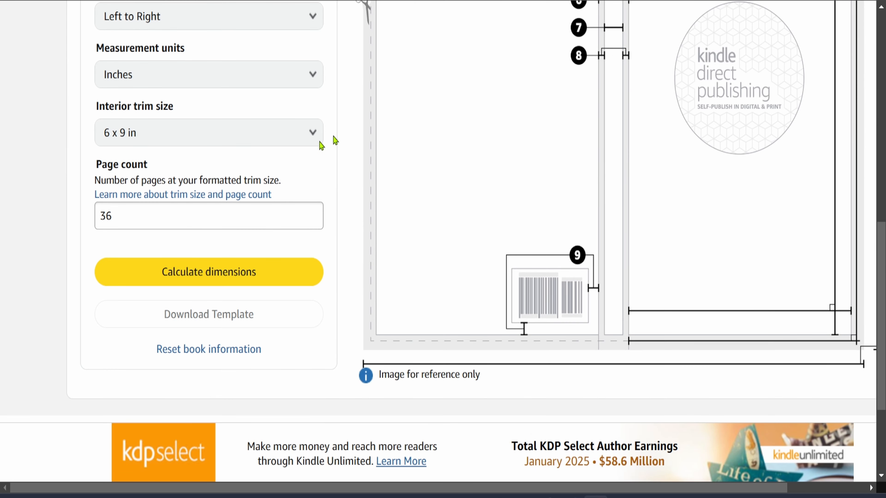
Review the KDP cover calculator results for a 6 x 9 in, 36-page black-and-white paperback
left_click(167, 219)
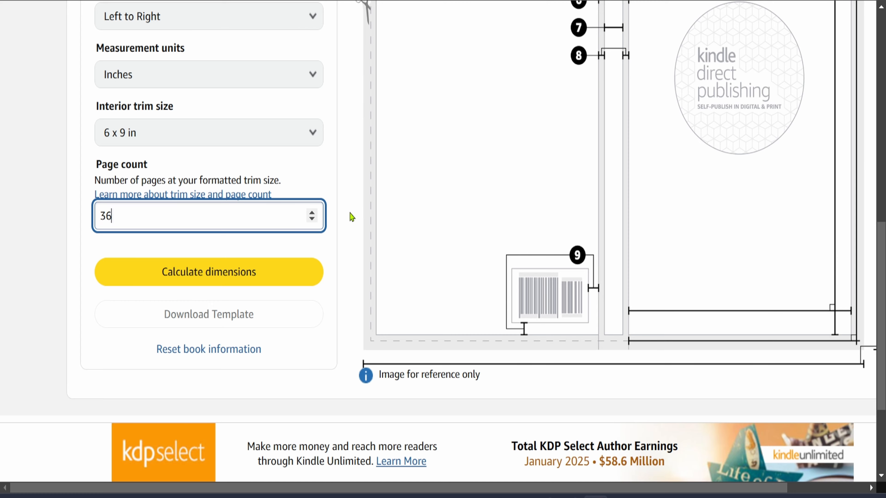
scroll(352, 218, "up", 10)
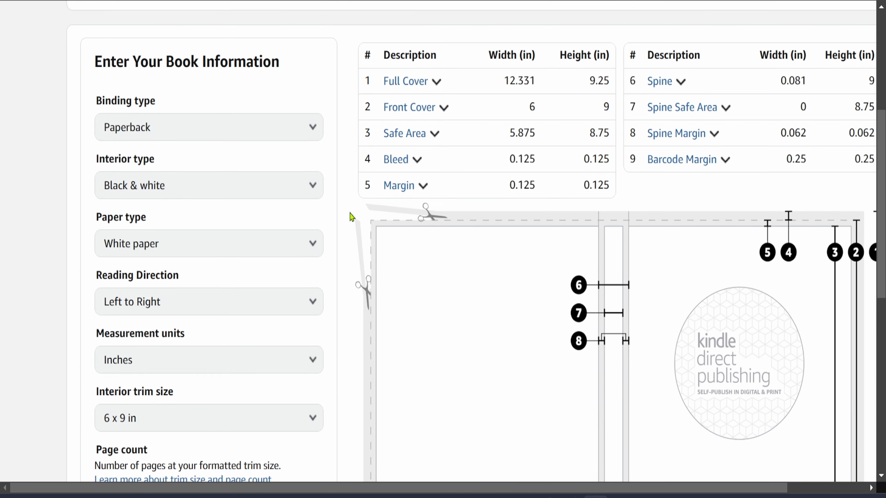
scroll(351, 217, "up", 3)
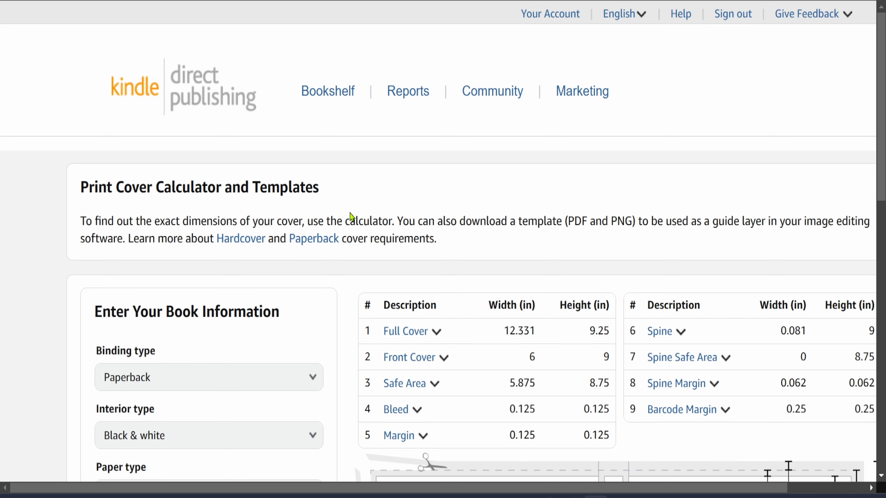
scroll(352, 218, "down", 4)
scroll(351, 217, "up", 4)
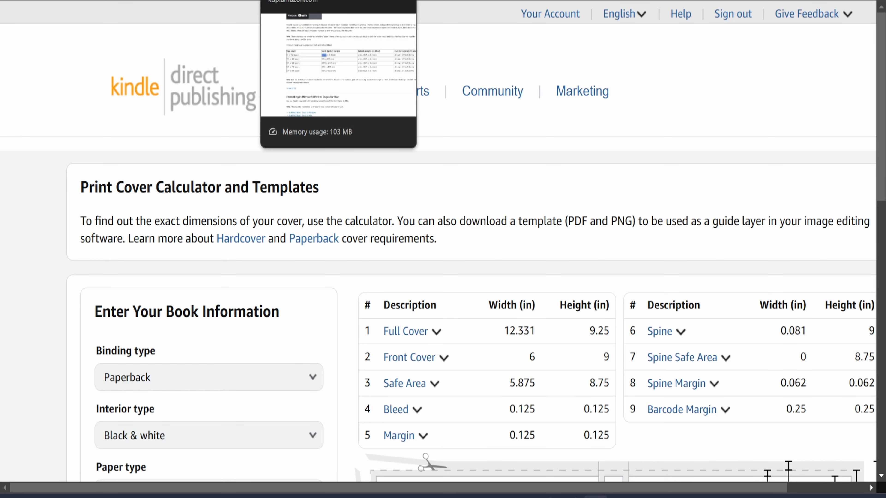
Open the Set Trim Size, Bleed, and Margins help page and read the bleed examples section
left_click(335, 1)
scroll(454, 129, "up", 20)
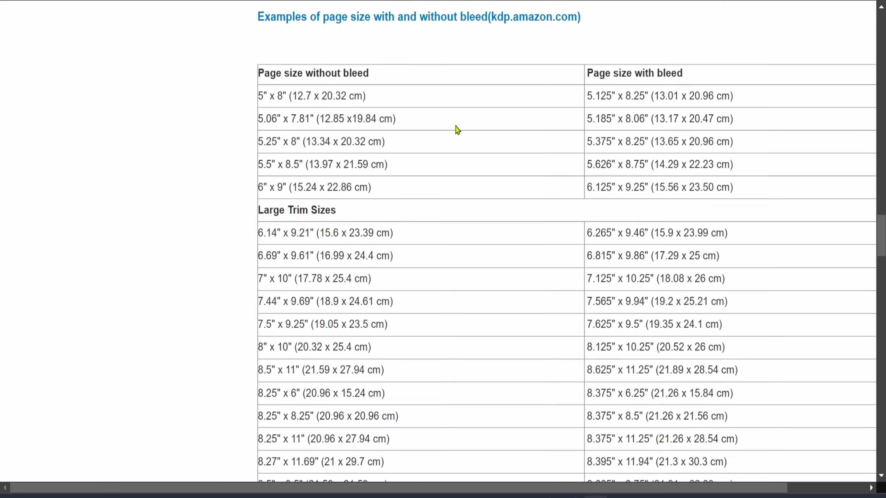
scroll(456, 124, "up", 20)
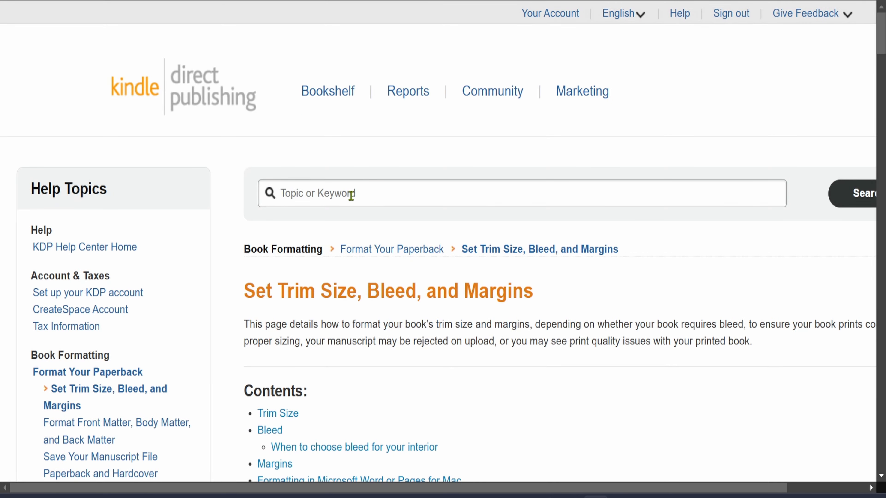
scroll(510, 292, "down", 15)
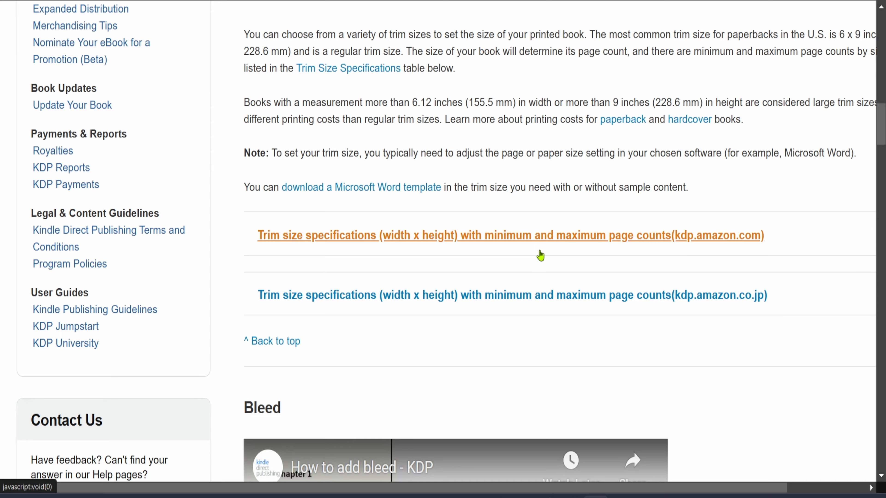
scroll(539, 255, "up", 10)
scroll(540, 255, "down", 20)
scroll(538, 249, "up", 8)
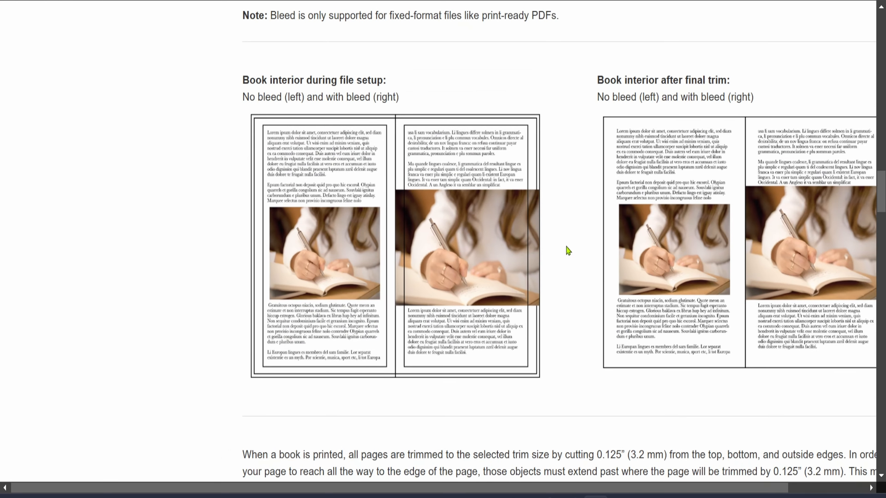
scroll(567, 251, "right", 3)
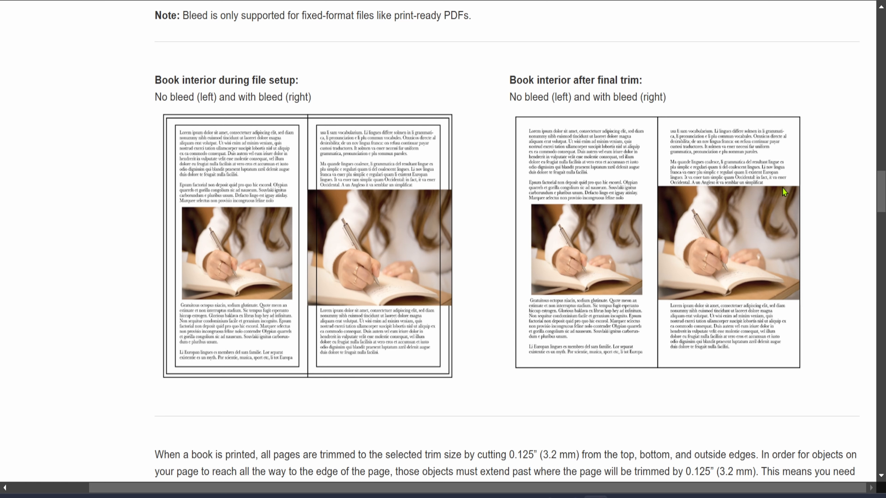
left_click(773, 218)
scroll(528, 269, "down", 2)
scroll(528, 268, "down", 8)
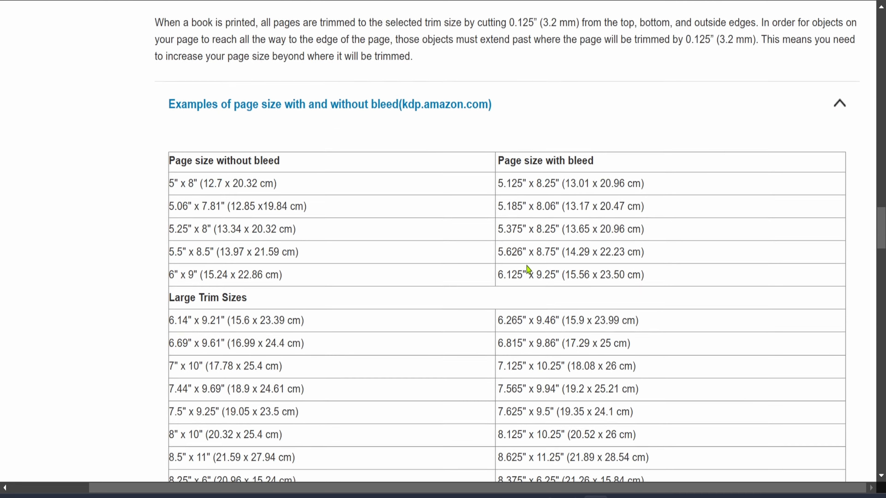
scroll(526, 272, "up", 3)
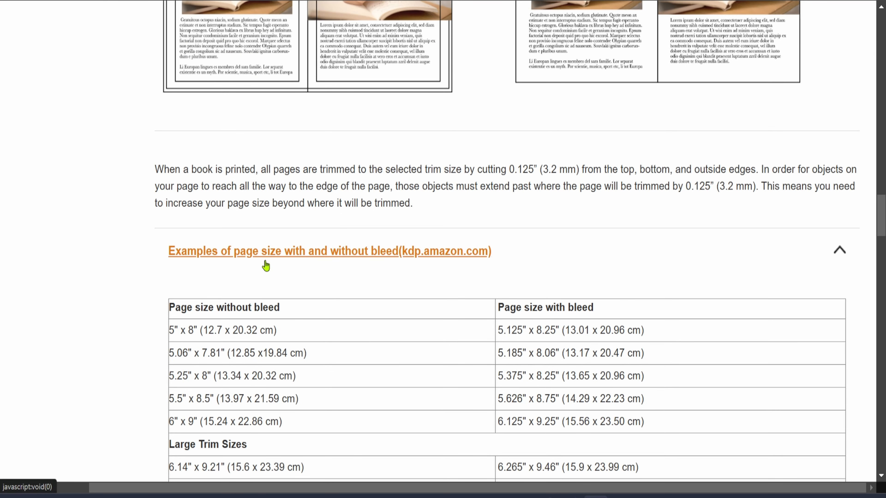
scroll(277, 266, "down", 5)
Highlight the 6" x 9" trim size, the 24 to 150 pages range and its 0.375" inside margin
left_click_drag(169, 208, 198, 210)
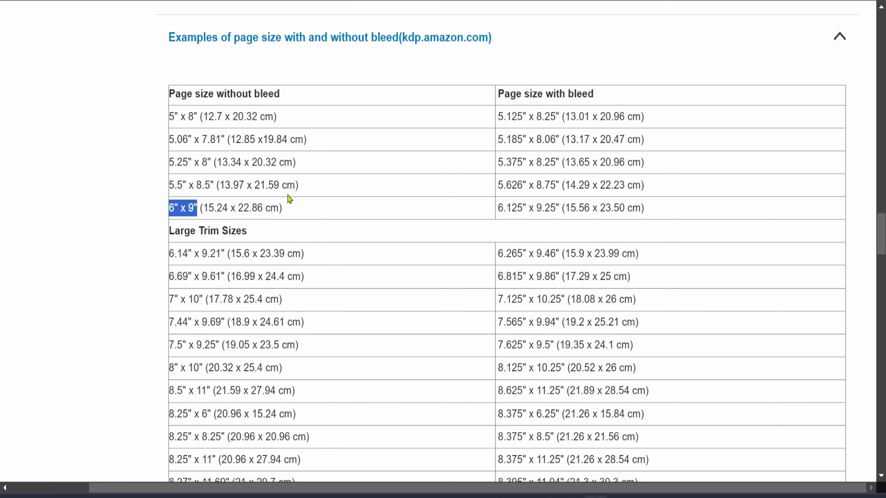
scroll(423, 332, "down", 12)
scroll(424, 332, "down", 20)
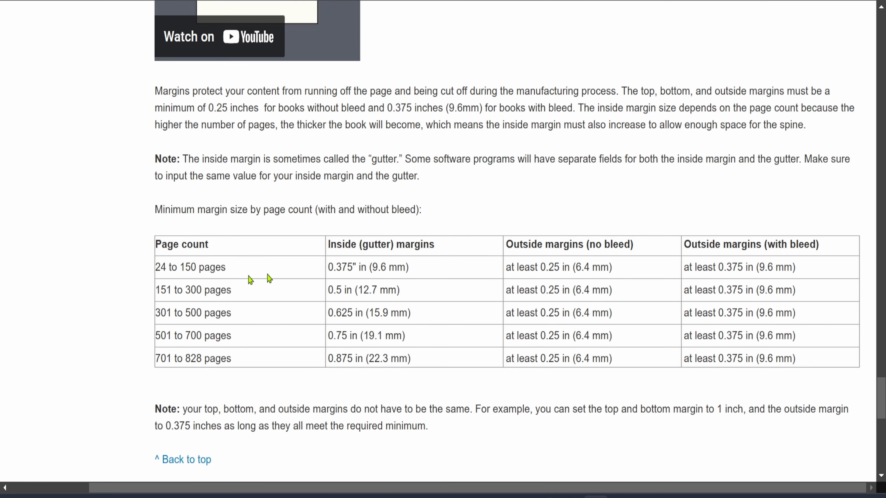
left_click_drag(157, 269, 197, 272)
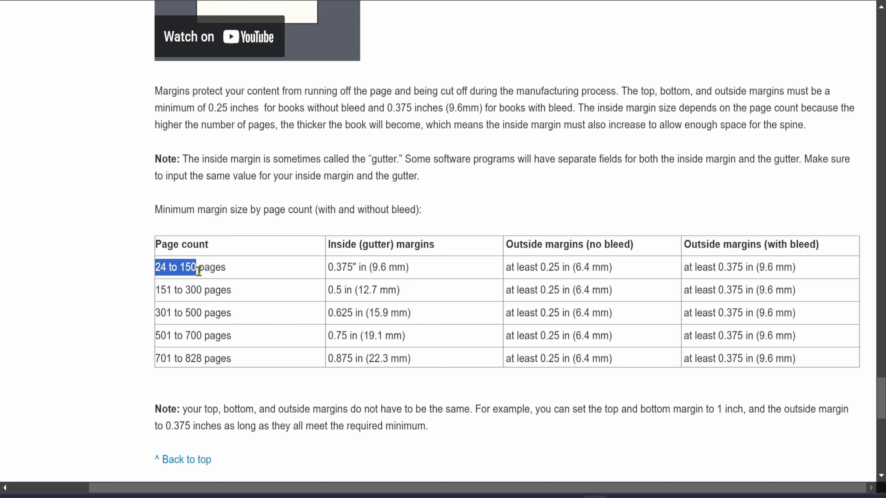
left_click_drag(328, 271, 364, 272)
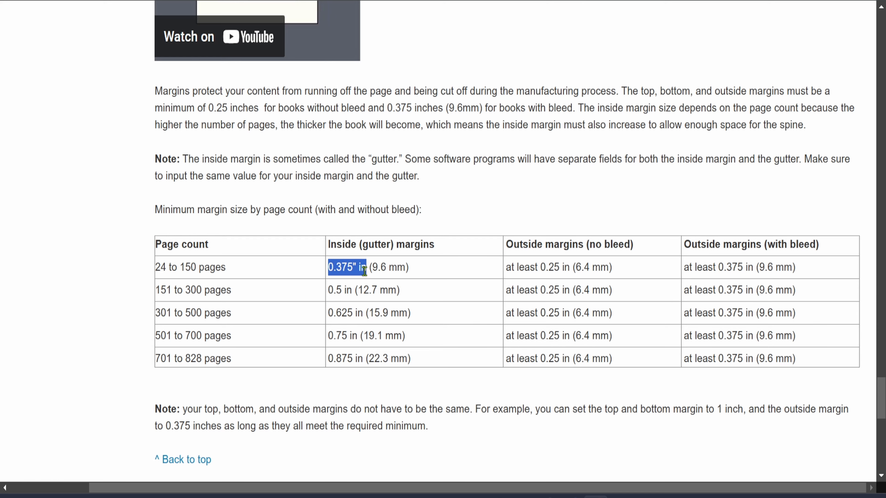
Examine the bleed manuscript layout diagram for a 6 x 9 inch book
scroll(615, 180, "up", 15)
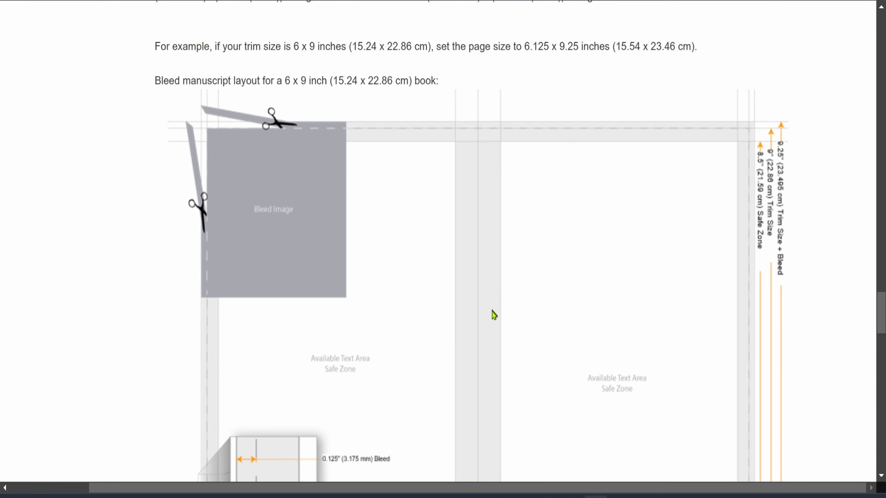
scroll(500, 270, "down", 15)
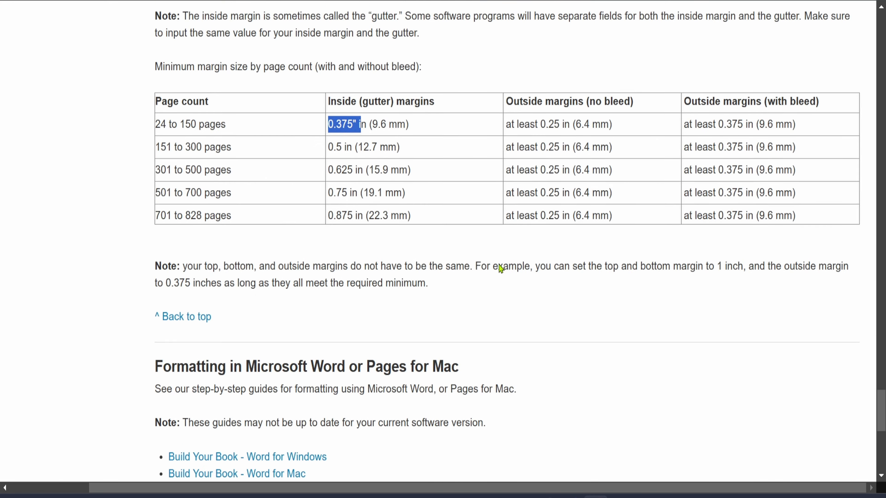
scroll(500, 270, "up", 2)
scroll(510, 269, "up", 13)
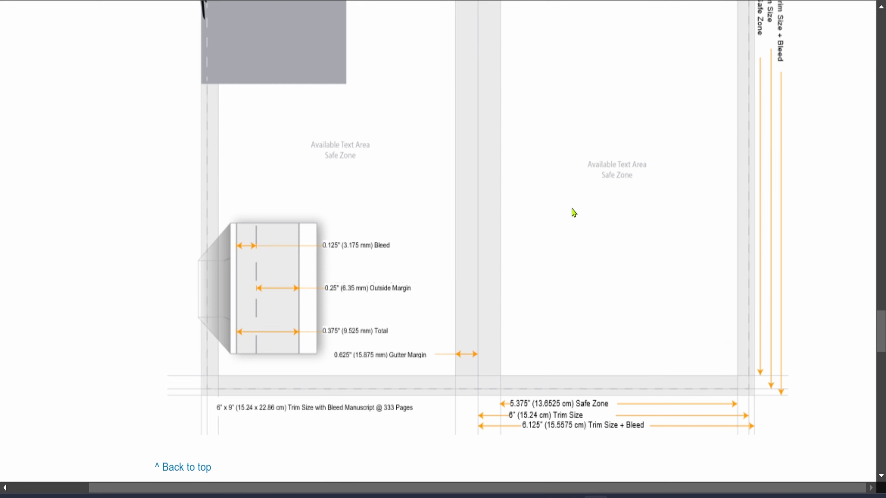
scroll(579, 206, "up", 5)
scroll(733, 223, "down", 4)
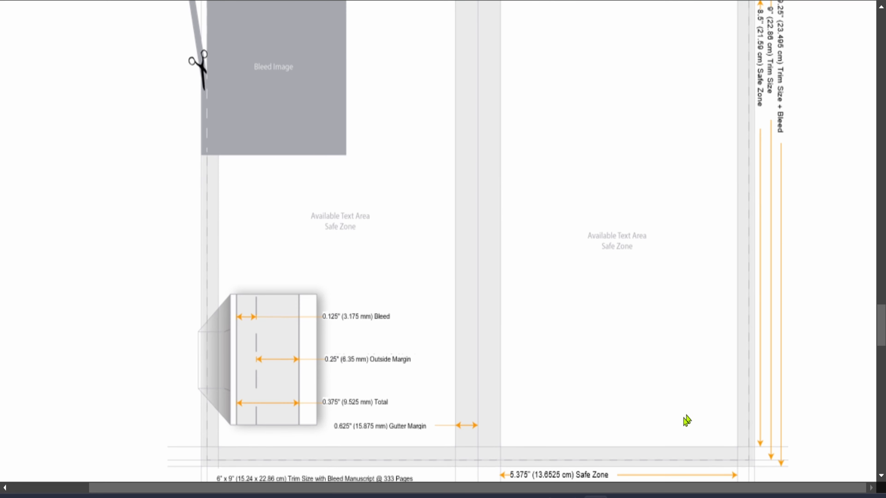
scroll(686, 420, "down", 10)
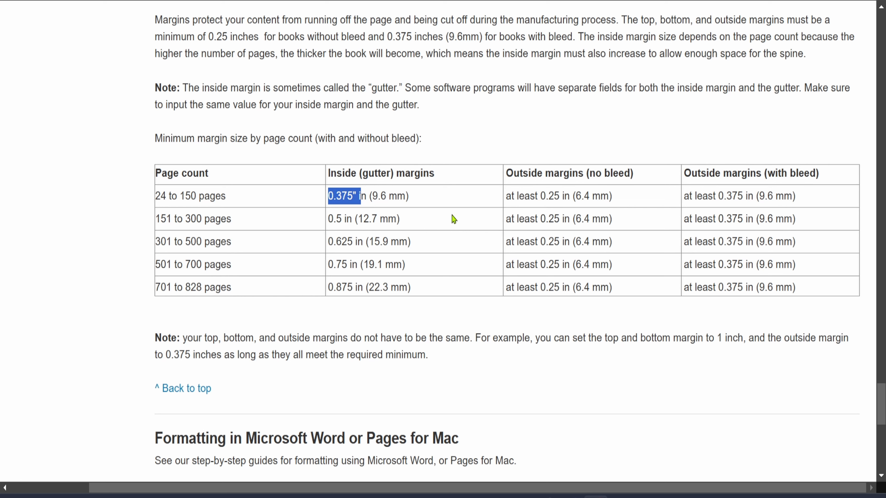
Switch to Canva, dismiss the open popups, and open page 1 of the Testing Page design
mouse_move(468, 497)
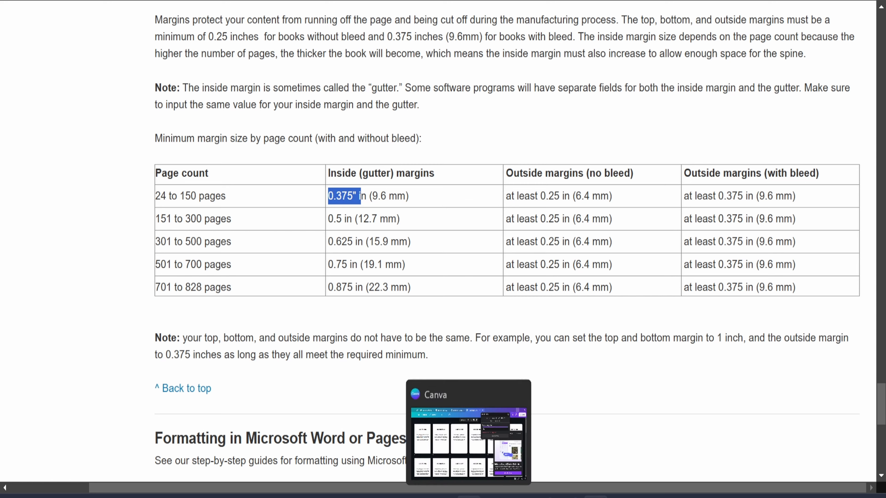
left_click(469, 497)
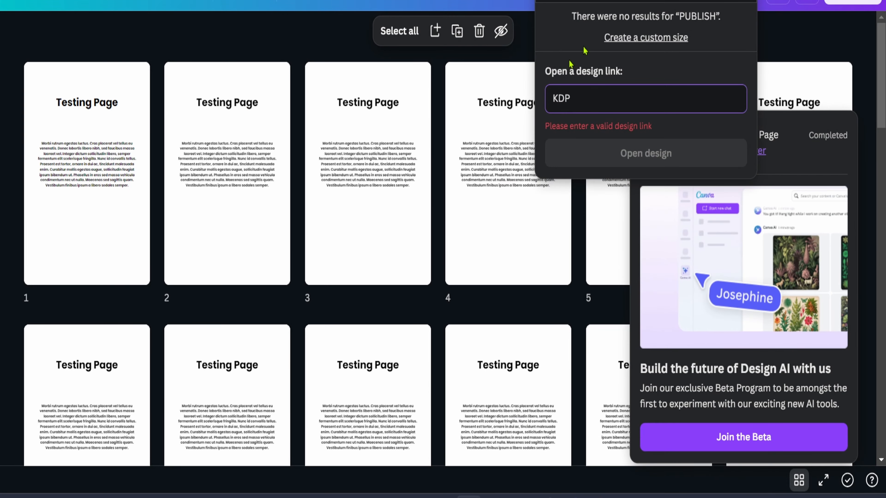
left_click(742, 0)
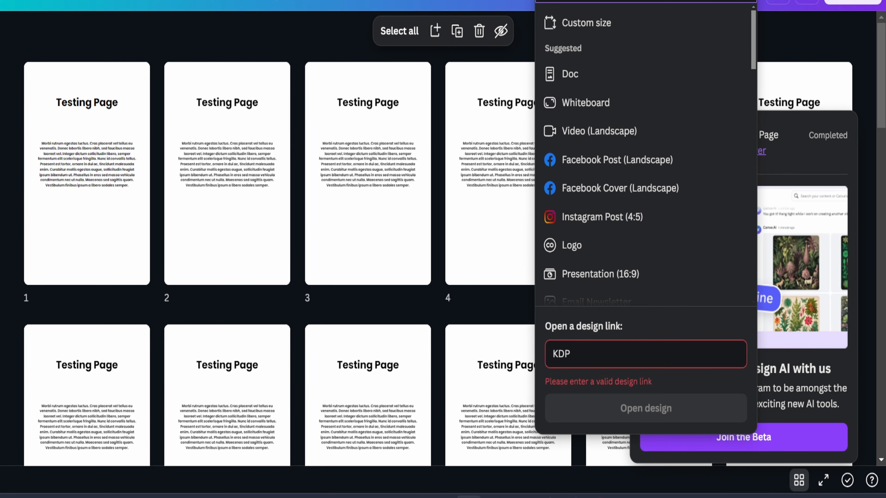
left_click(806, 52)
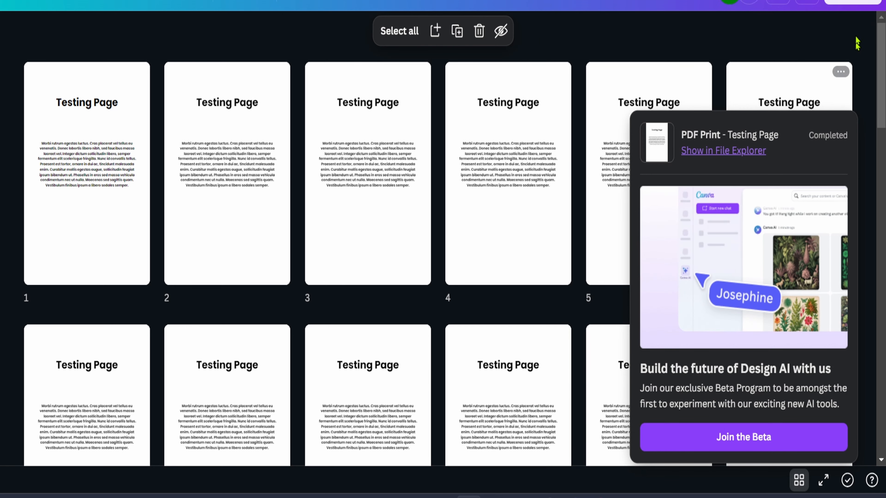
left_click(855, 58)
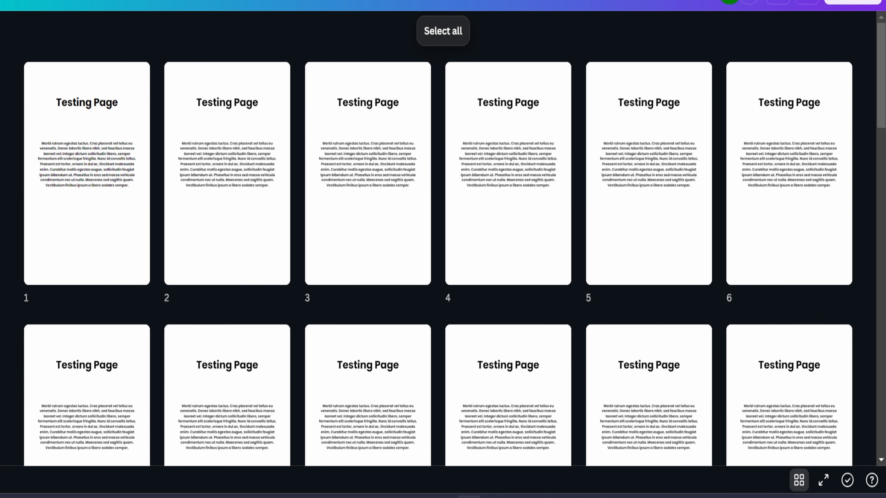
double_click(129, 126)
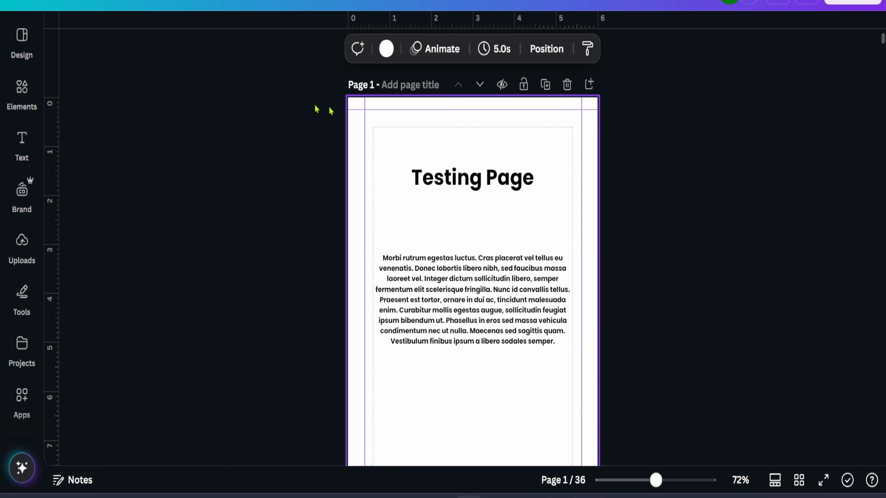
left_click(56, 2)
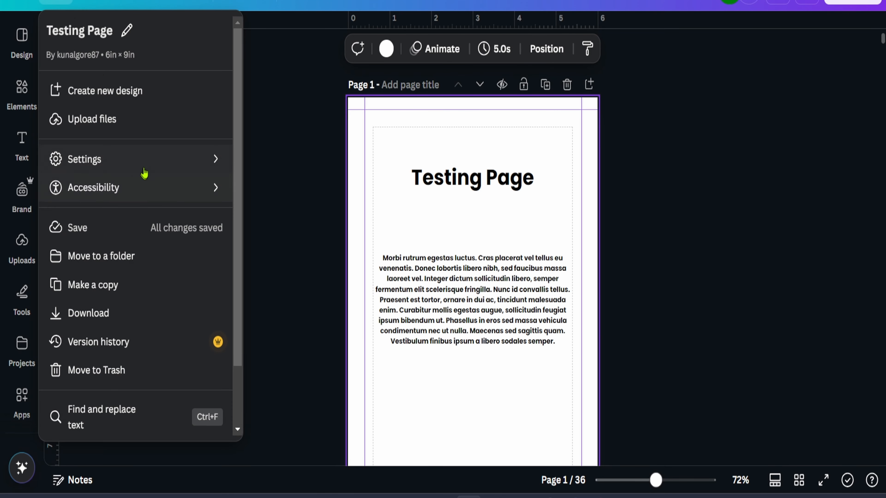
mouse_move(146, 170)
left_click(286, 259)
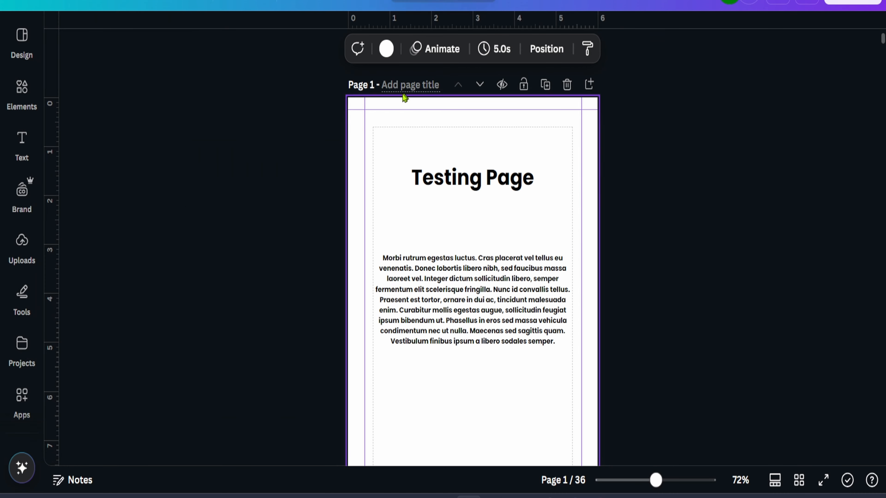
Remove the existing horizontal guide and both vertical guides from page 1
left_click_drag(393, 109, 387, 21)
left_click_drag(364, 173, 8, 177)
left_click_drag(582, 201, 7, 192)
Add a horizontal guide about 0.25 in below the page's top edge
scroll(411, 224, "down", 5)
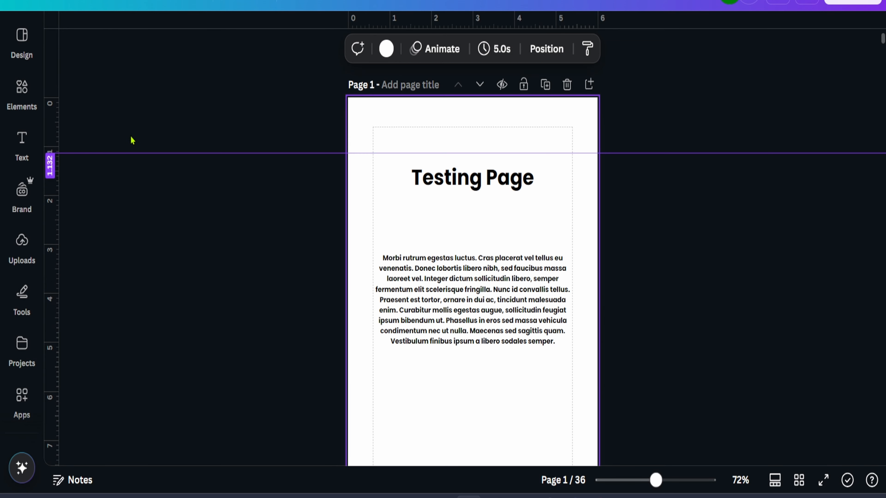
mouse_move(394, 11)
left_mouse_down()
mouse_move(395, 102)
mouse_move(394, 1)
left_mouse_up()
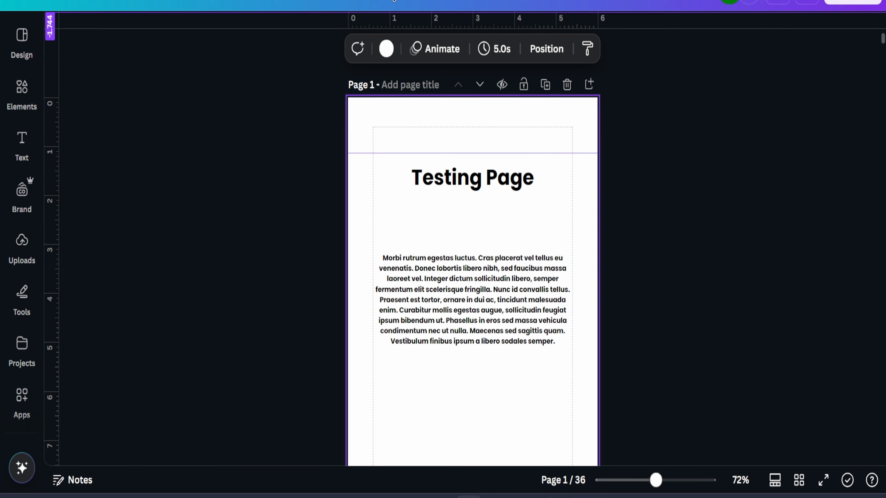
left_click_drag(375, 153, 375, 111)
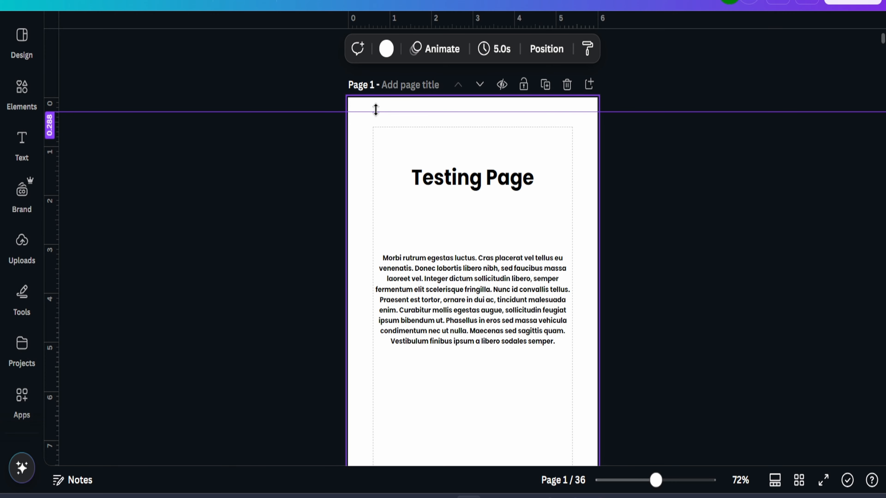
left_click_drag(376, 111, 376, 108)
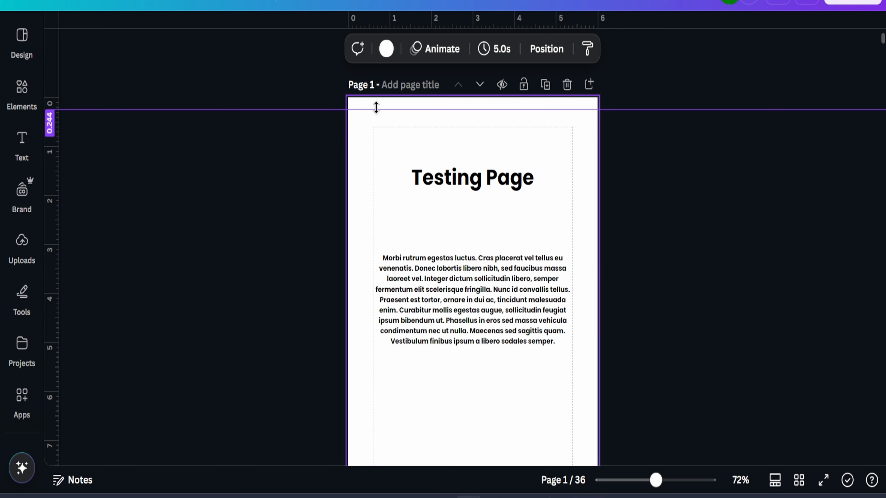
left_click_drag(376, 107, 376, 108)
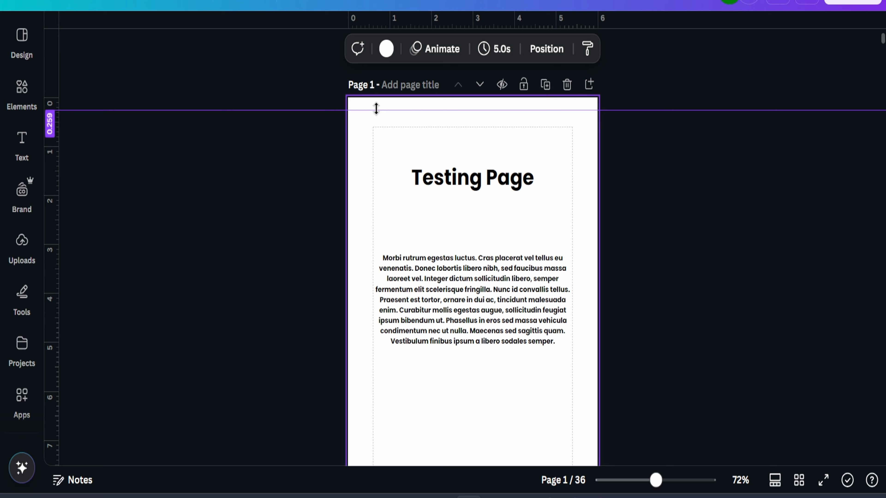
left_click_drag(376, 109, 376, 109)
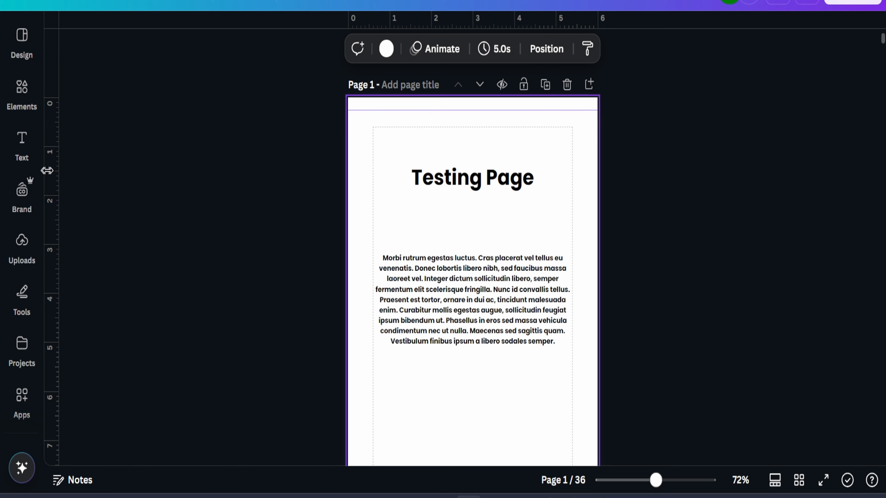
Add a vertical guide about 0.375 in from the page's left edge
left_click_drag(56, 186, 364, 190)
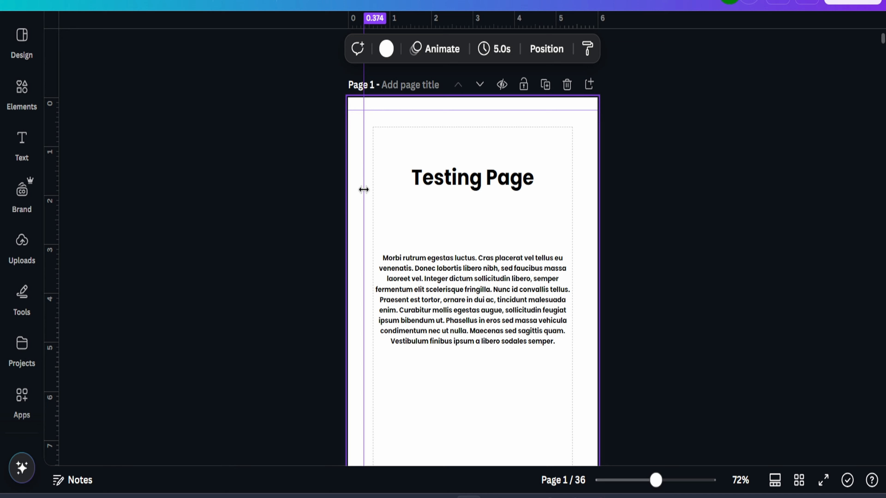
left_click_drag(364, 190, 364, 190)
left_click(314, 139)
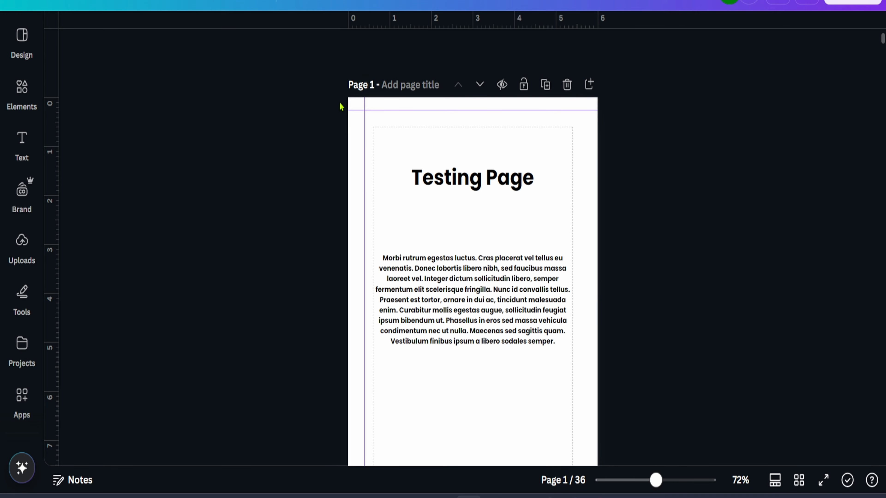
Add a square shape and resize it to about 0.4 x 0.3 in, fitting it into the page's top-left corner between the guides
scroll(341, 106, "up", 5)
left_click(22, 88)
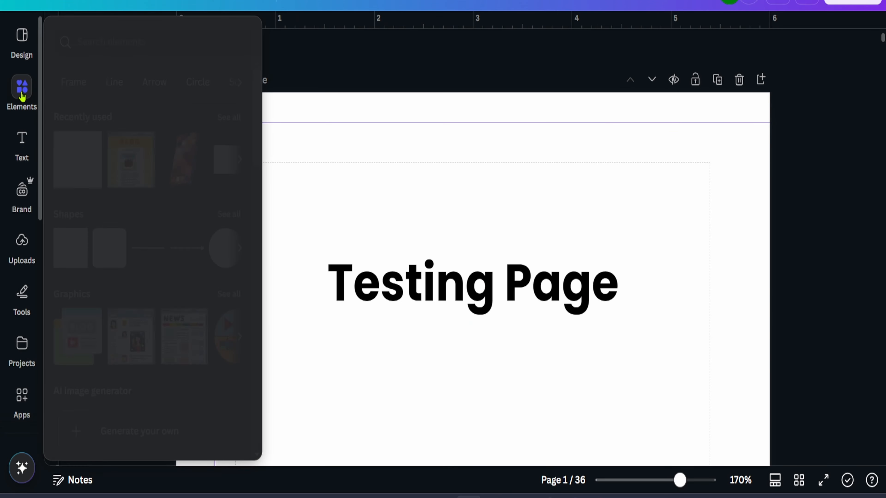
left_click(74, 167)
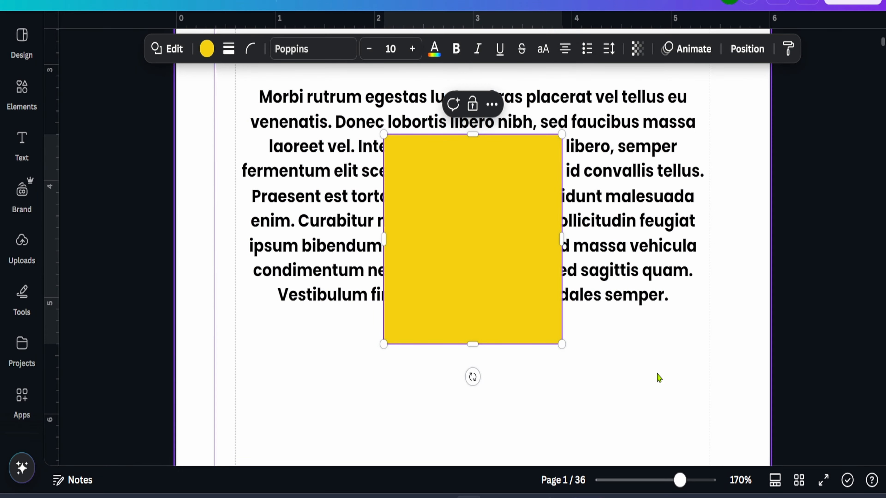
left_click_drag(560, 344, 420, 172)
scroll(293, 173, "up", 10)
scroll(293, 173, "up", 4)
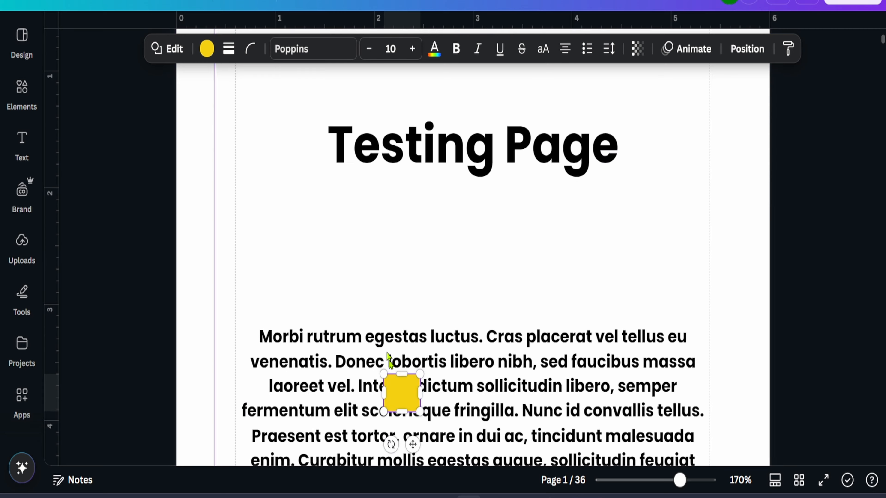
left_click_drag(401, 391, 279, 155)
scroll(287, 210, "up", 4)
left_click_drag(287, 302, 214, 129)
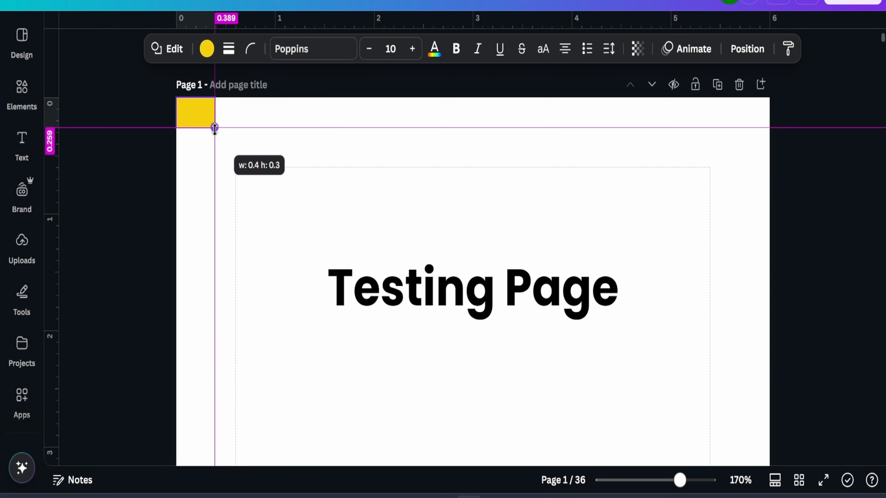
left_click_drag(215, 128, 215, 129)
left_click(283, 179)
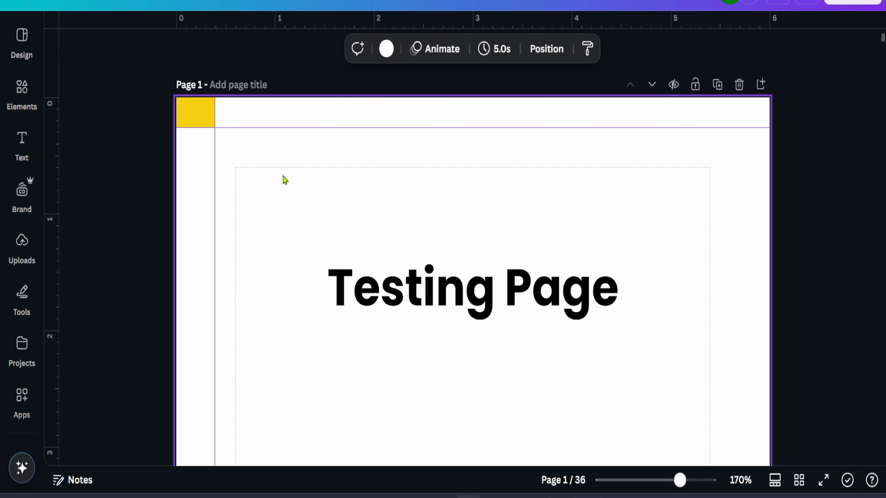
Duplicate the corner square and move the copy into the page's bottom-right corner
left_click(190, 116)
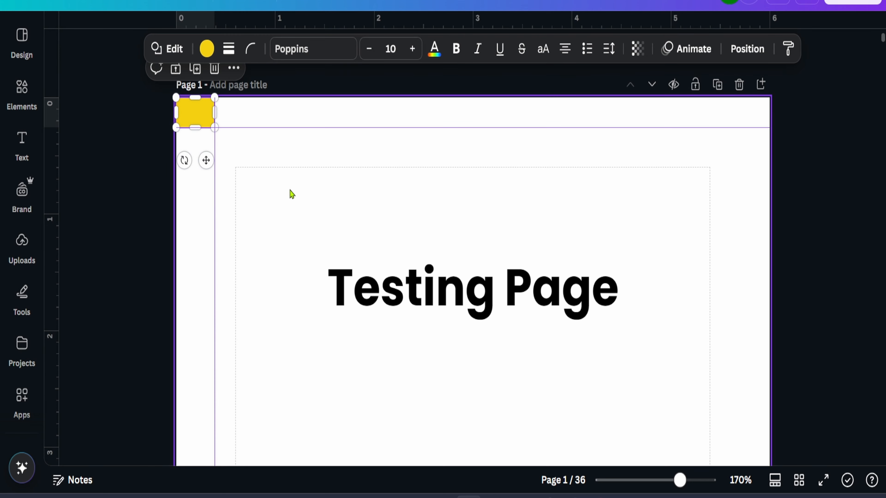
key("ctrl+d")
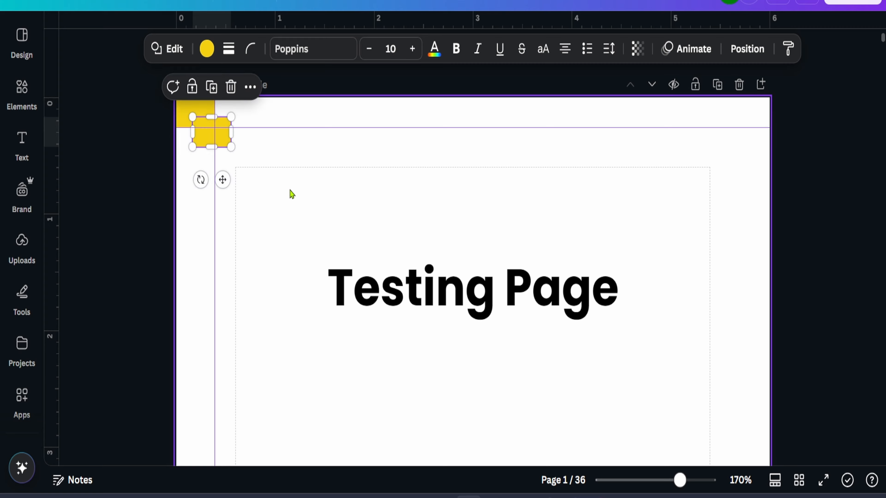
left_click_drag(225, 143, 761, 280)
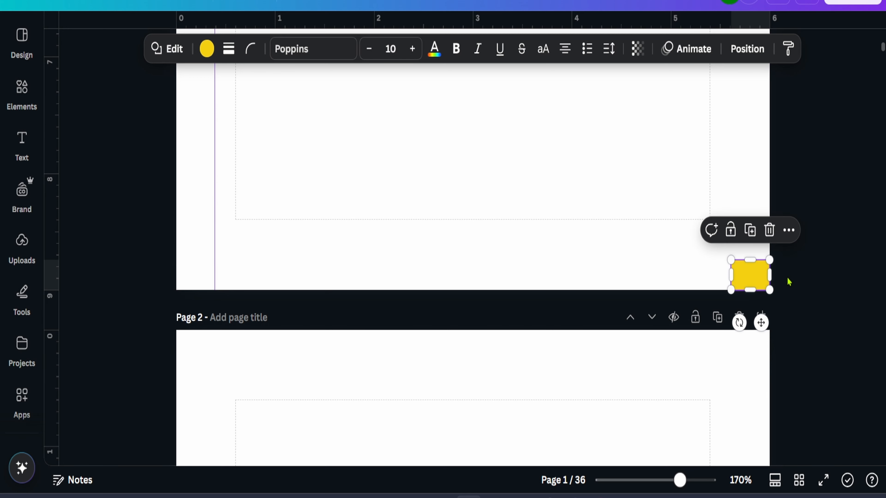
left_click(808, 274)
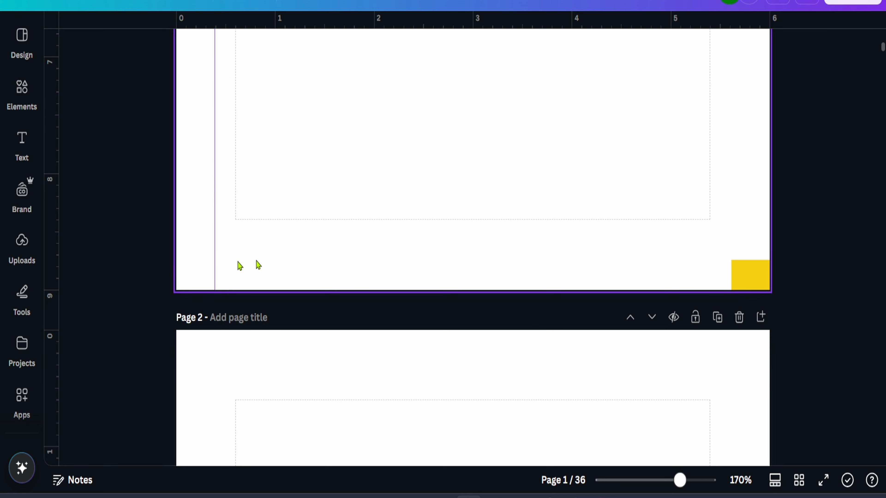
Add a vertical and a horizontal guide along the inner edges of the bottom-right square
left_click_drag(55, 230, 731, 234)
scroll(622, 245, "down", 5)
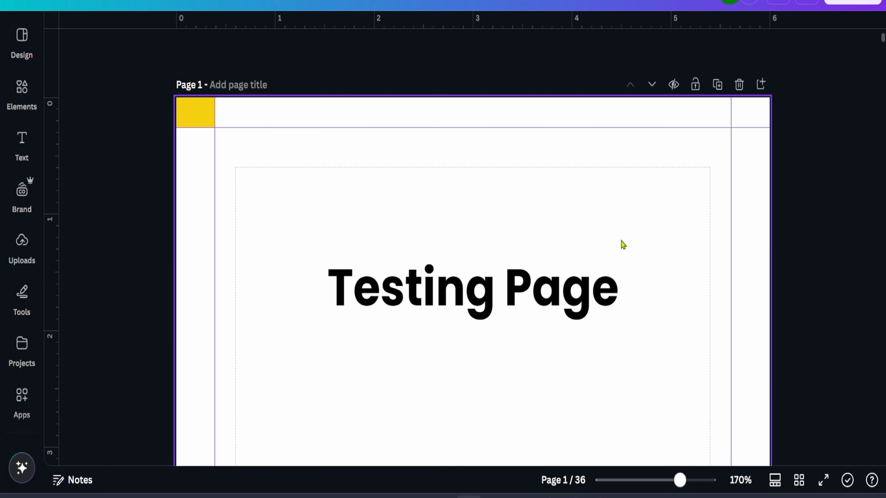
scroll(686, 180, "down", 5)
left_click_drag(661, 22, 687, 261)
scroll(558, 257, "up", 10)
scroll(558, 256, "down", 4)
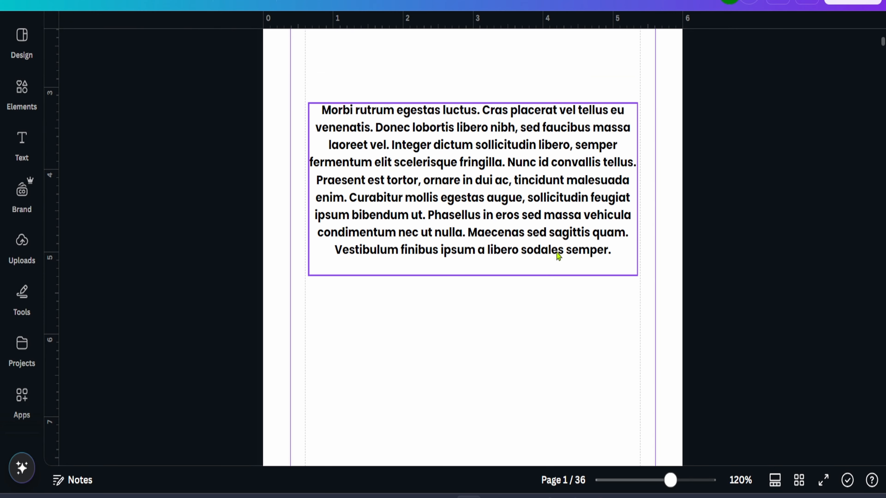
scroll(558, 256, "down", 1)
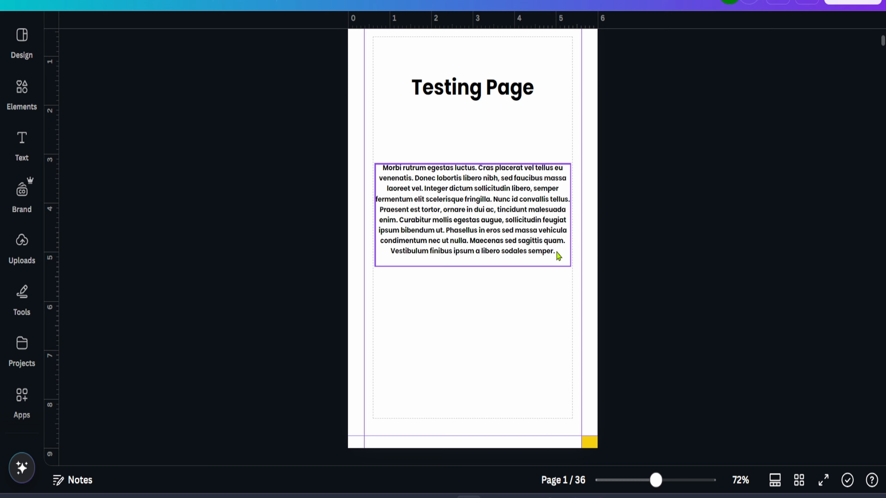
scroll(720, 261, "up", 2)
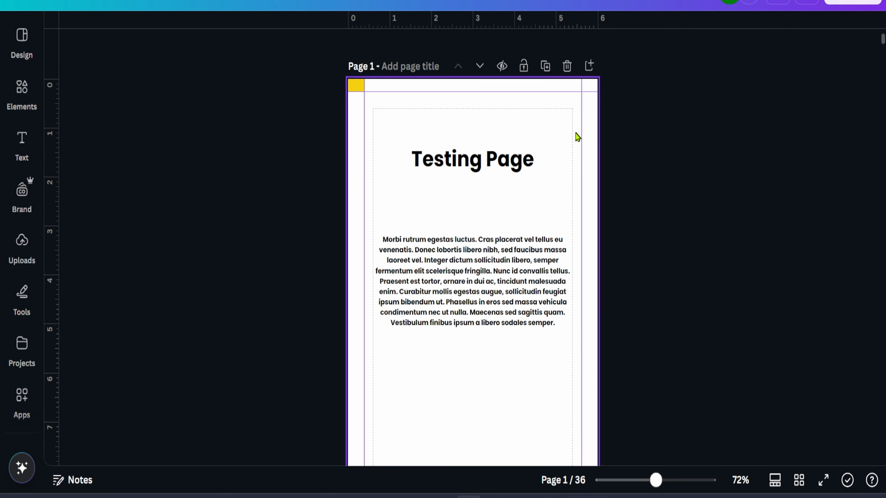
scroll(530, 317, "down", 2)
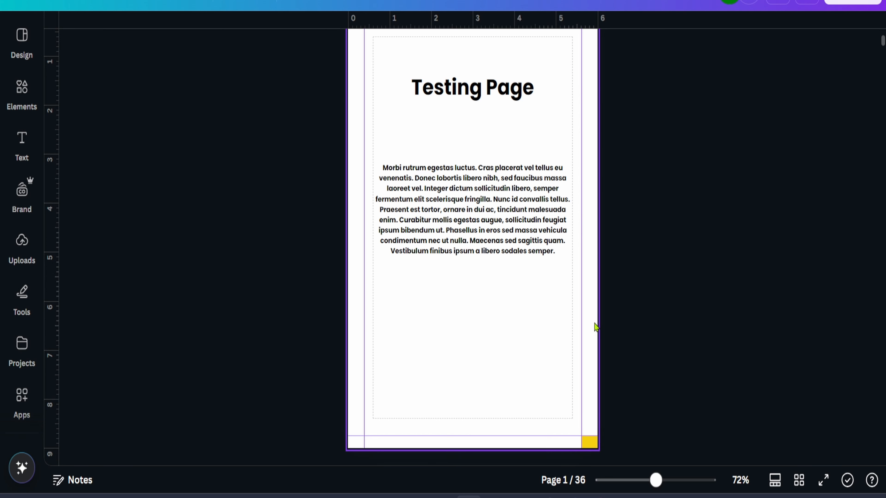
Move the bottom-right helper square up to the top-left corner to clear the helper squares
left_click(589, 442)
left_click_drag(589, 441, 356, 84)
Switch to the KDP help page and check the minimum inside and outside margin table
left_click(363, 105)
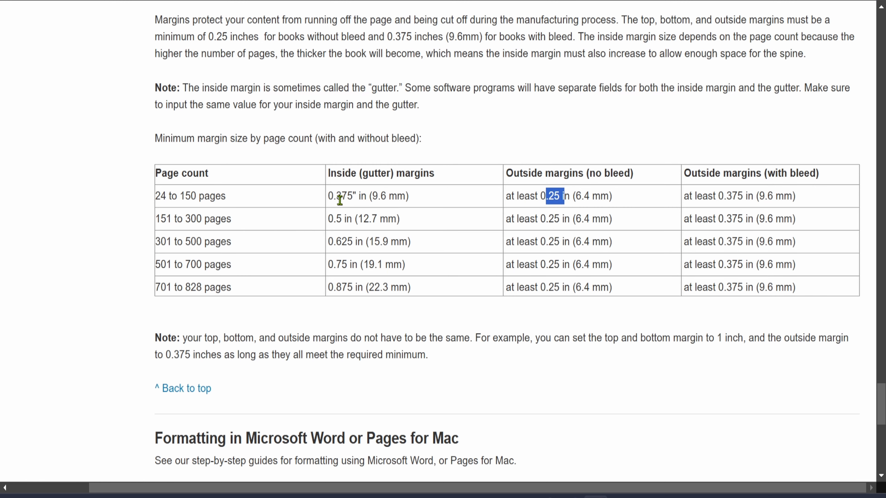
triple_click(340, 200)
scroll(431, 211, "up", 15)
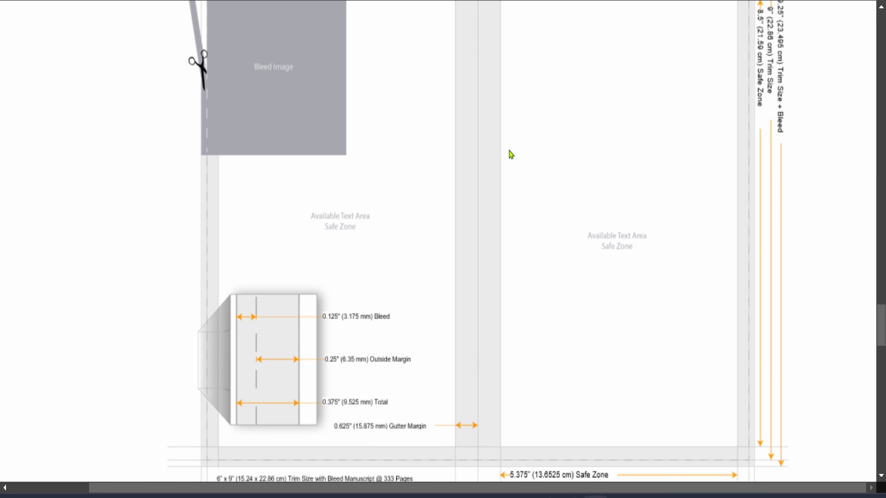
scroll(499, 170, "up", 6)
scroll(563, 184, "down", 4)
key("ctrl+minus")
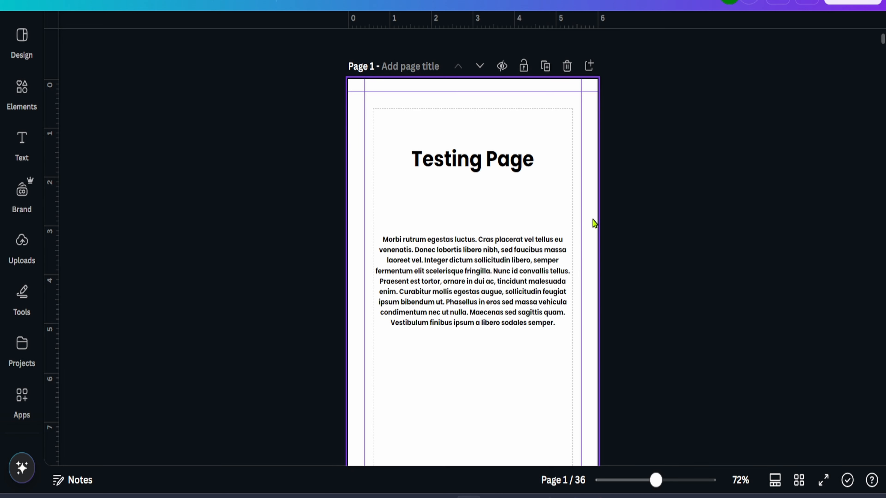
Try moving the right vertical guide outward to about 5.8 in, then undo the move
left_click(355, 176)
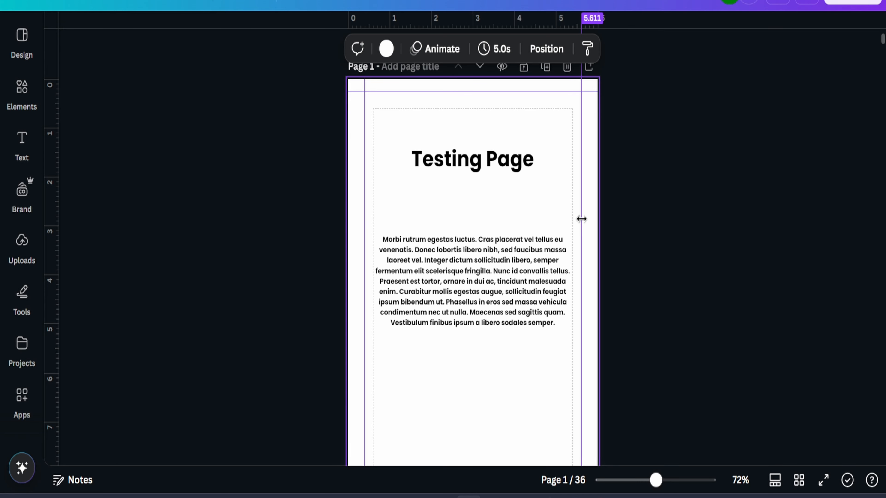
left_click_drag(584, 219, 589, 220)
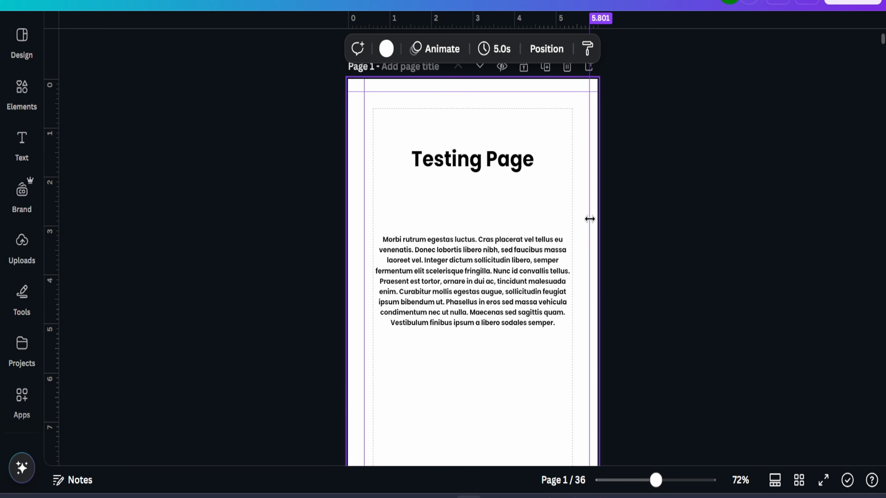
key("ctrl+z")
scroll(650, 240, "down", 4)
scroll(650, 240, "up", 2)
scroll(579, 187, "up", 2)
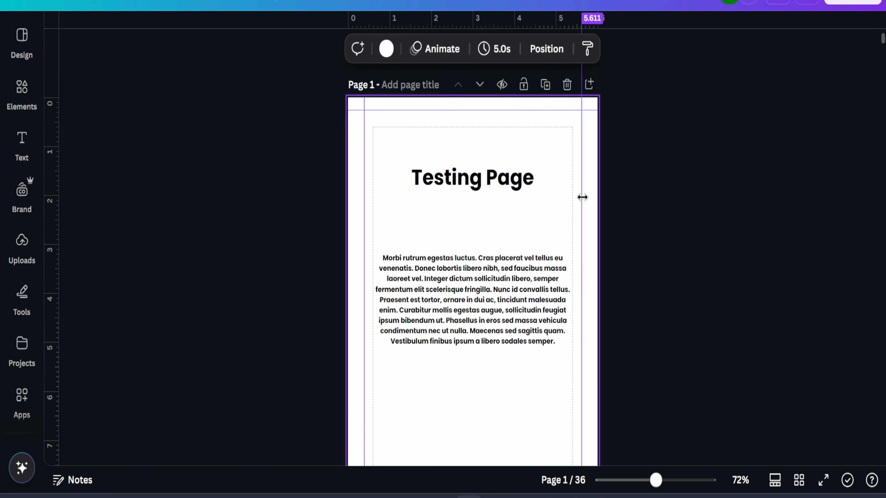
Nudge the right vertical guide slightly outward and widen the body text box to span the margin guides
left_click_drag(582, 198, 585, 198)
left_click(558, 289)
left_click_drag(574, 300, 585, 307)
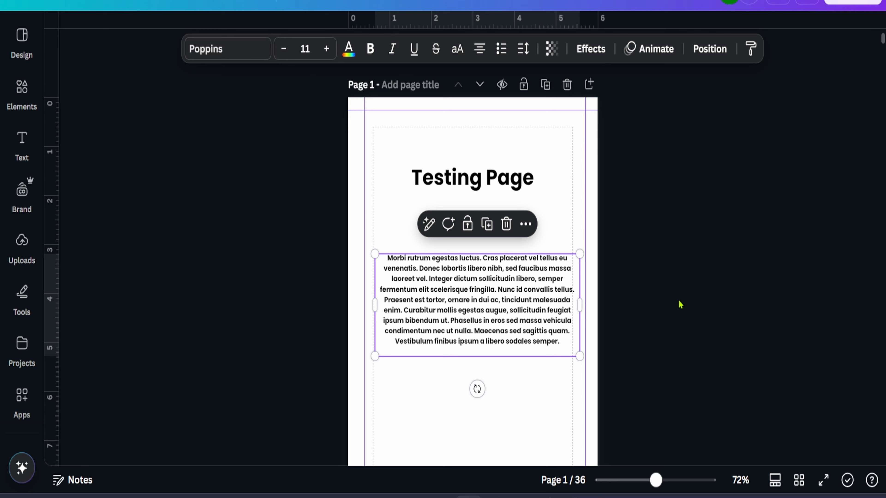
left_click_drag(514, 307, 510, 301)
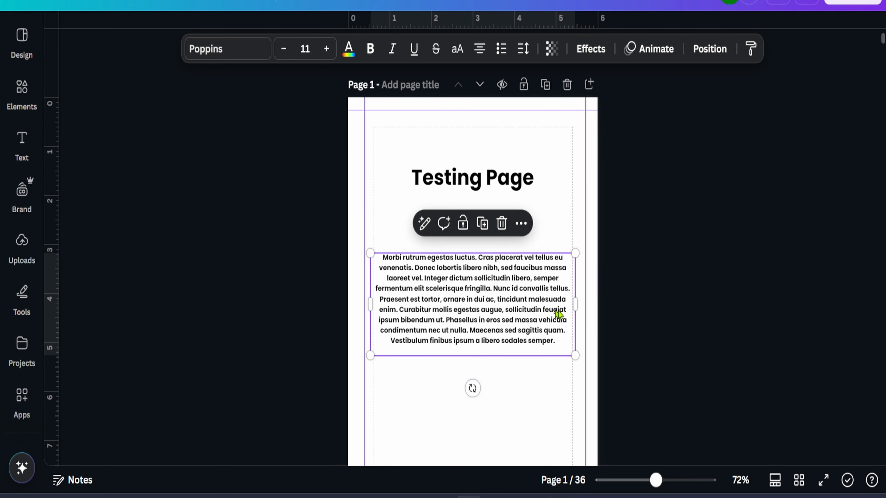
left_click_drag(576, 304, 585, 308)
mouse_move(528, 307)
left_mouse_down()
mouse_move(574, 302)
mouse_move(538, 298)
left_mouse_up()
left_click(674, 279)
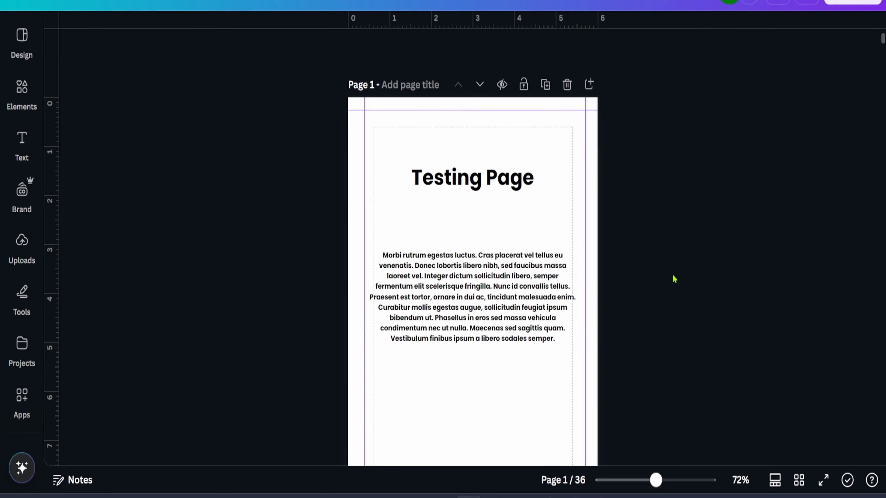
Lock the guides from the design settings
left_click(55, 3)
mouse_move(125, 164)
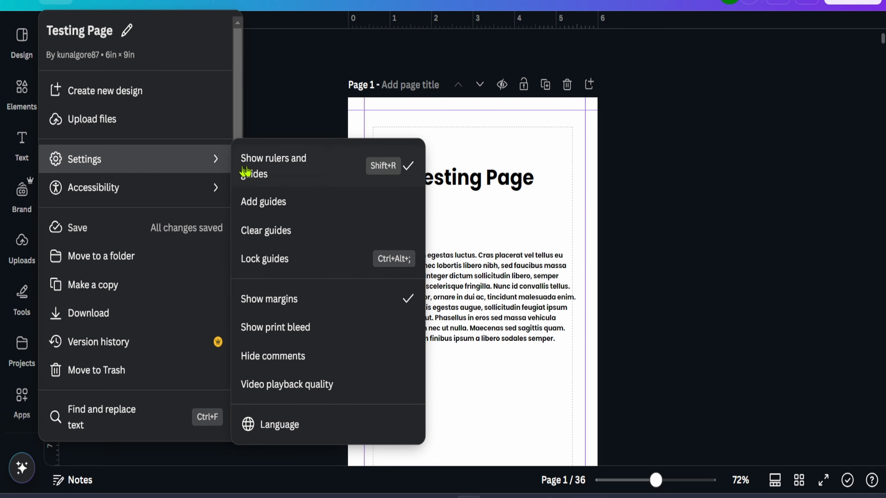
left_click(267, 261)
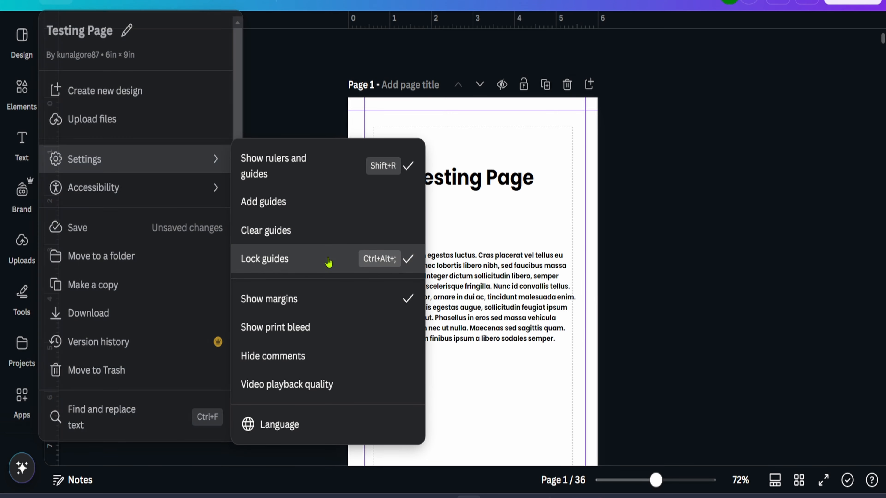
Review the KDP Print Cover Calculator entries for a 6 x 9 in paperback with 36 pages
left_click(574, 192)
scroll(628, 185, "down", 2)
scroll(645, 181, "up", 2)
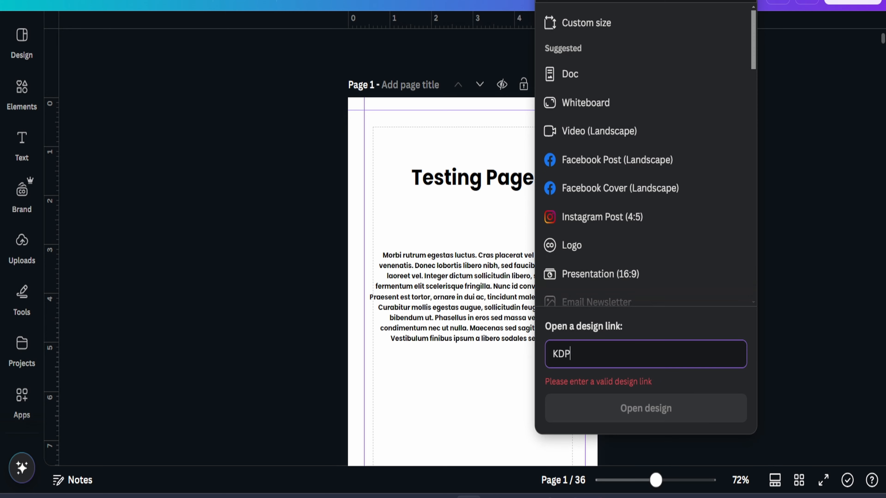
left_click(875, 125)
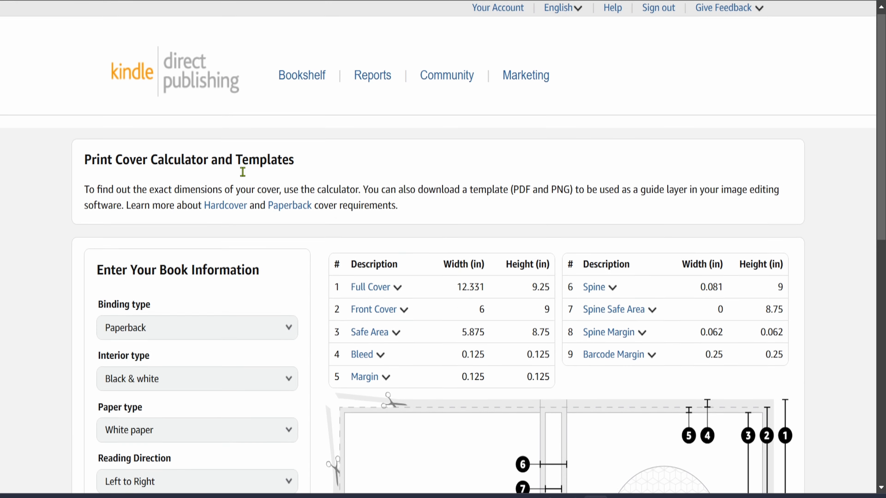
scroll(241, 172, "down", 4)
scroll(199, 214, "down", 2)
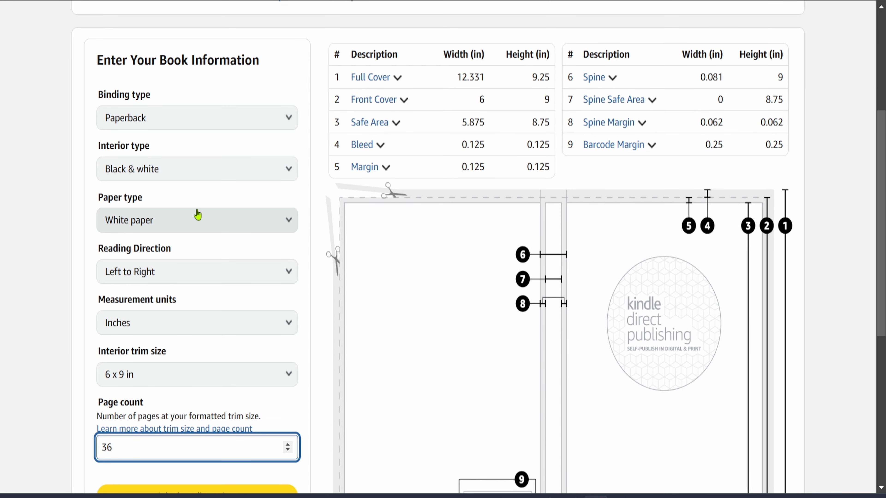
scroll(196, 222, "down", 4)
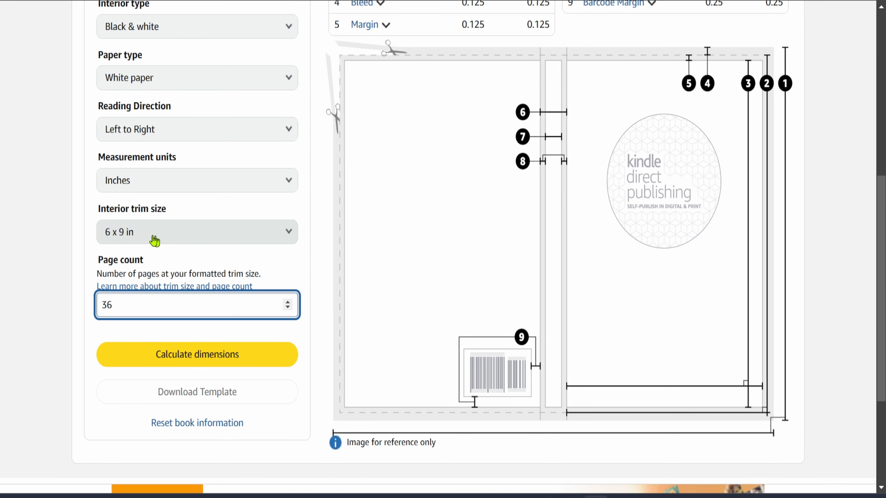
left_click(271, 250)
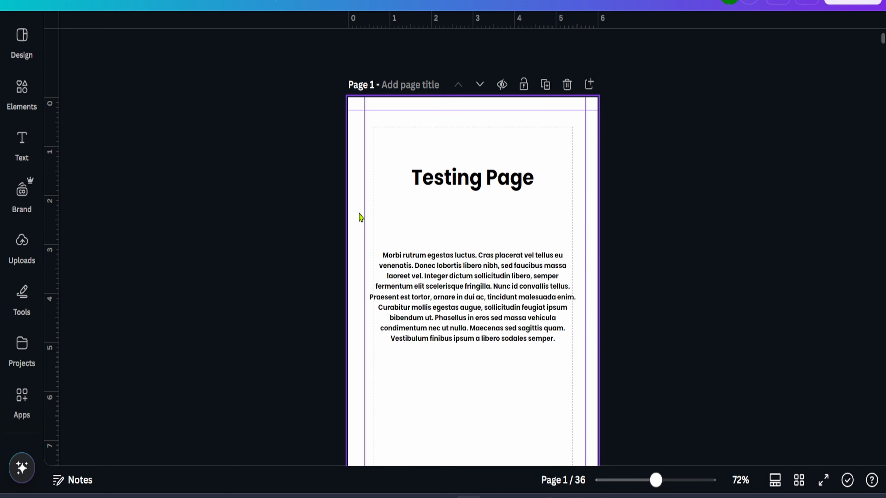
Switch to grid view and browse through all 36 pages of the design
left_click(799, 481)
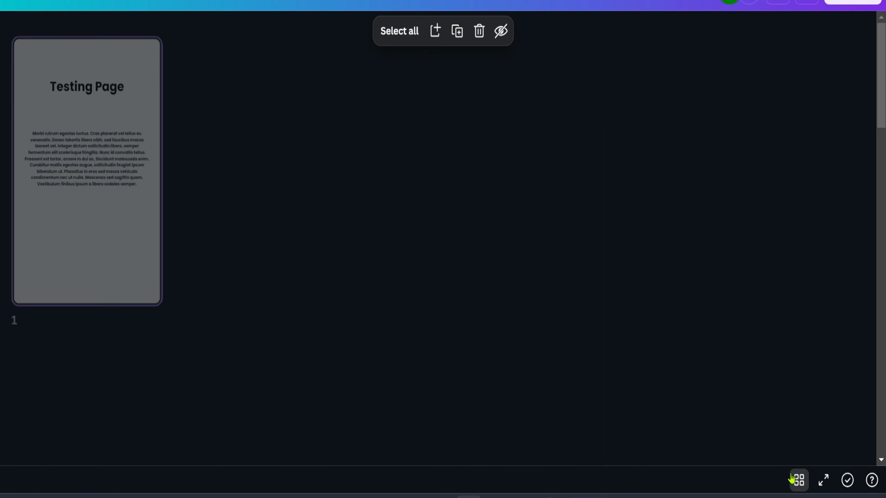
scroll(549, 238, "down", 15)
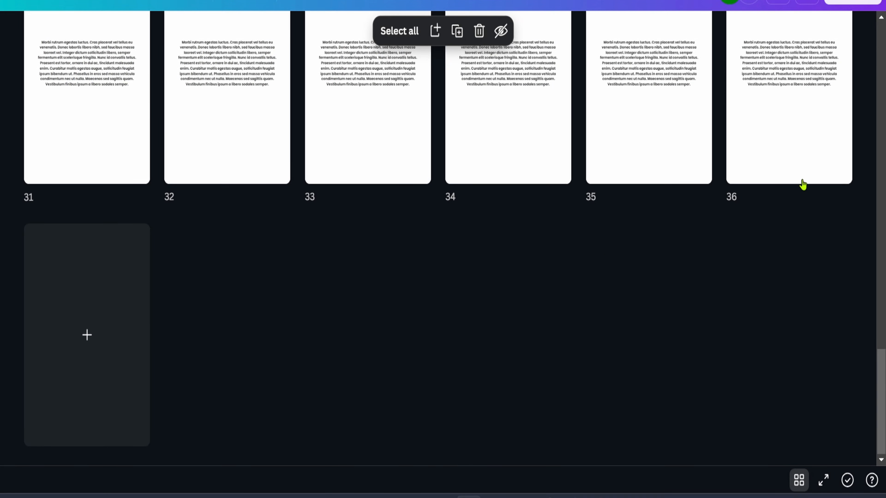
scroll(771, 233, "up", 15)
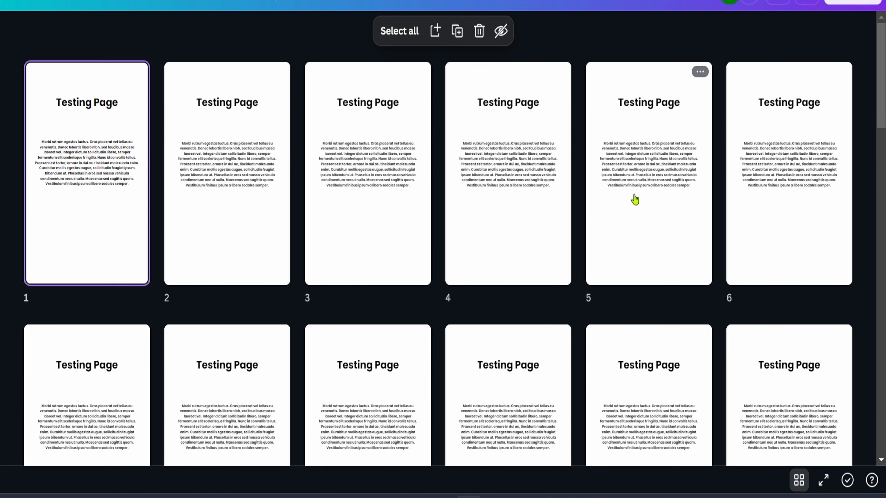
scroll(368, 207, "down", 20)
scroll(469, 237, "up", 4)
scroll(469, 237, "down", 4)
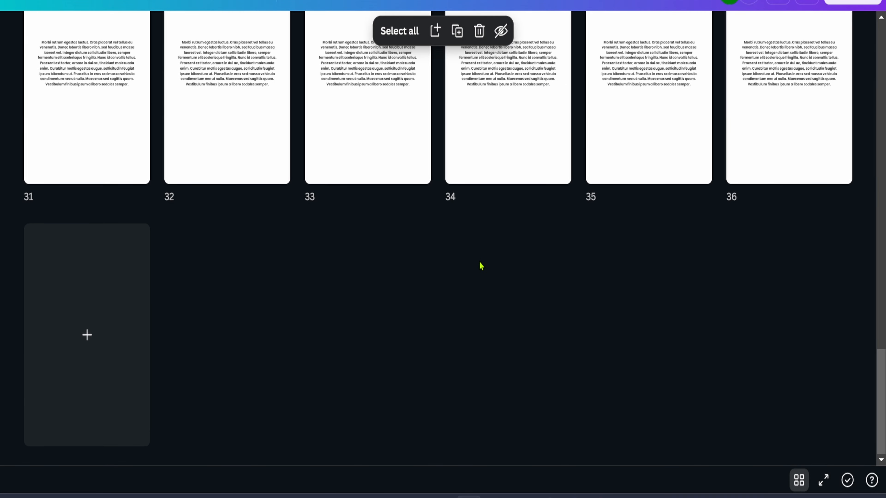
scroll(516, 294, "up", 8)
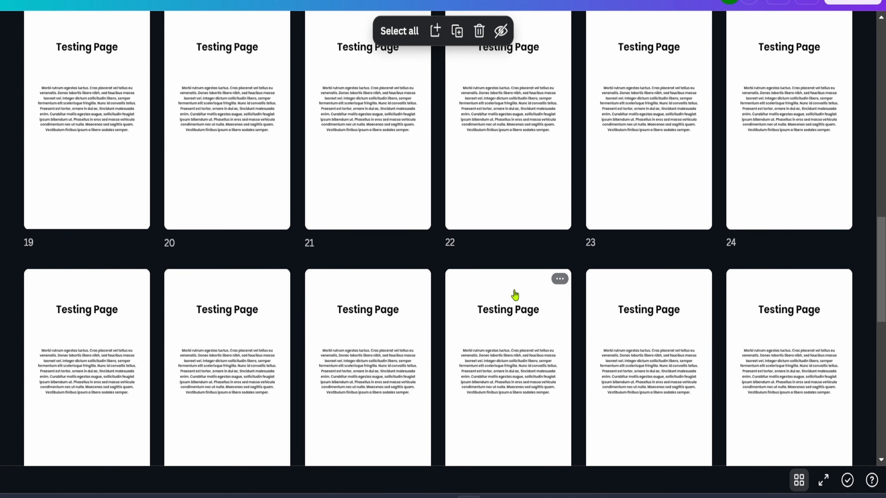
scroll(516, 295, "up", 14)
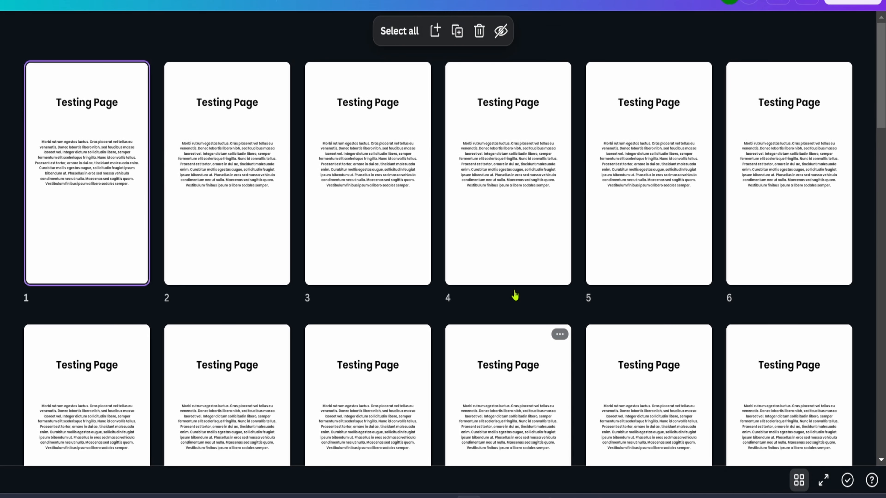
Switch to the KDP Print Cover Calculator and download the cover template for the 6 x 9 in, 36-page paperback
key("alt+Tab")
scroll(516, 295, "up", 8)
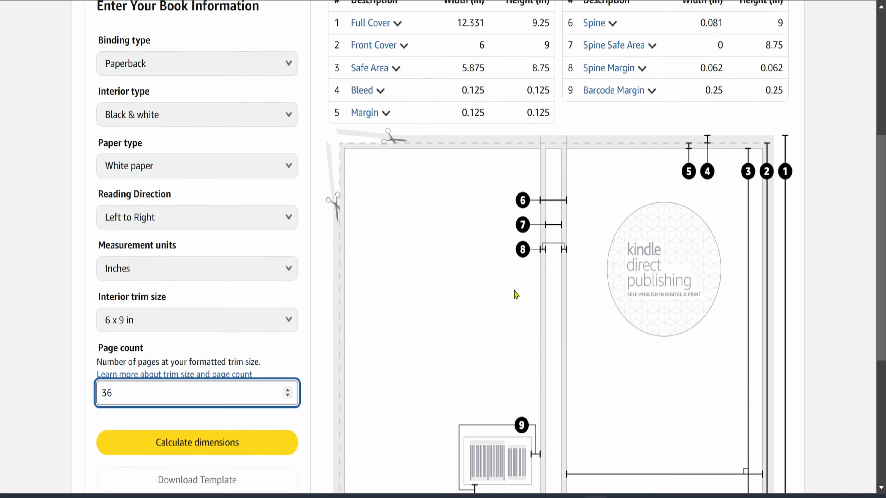
scroll(516, 295, "down", 6)
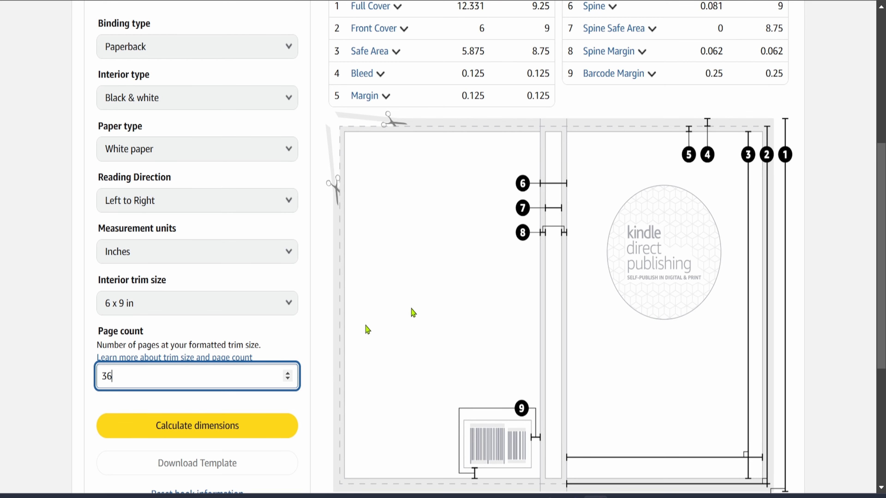
scroll(164, 377, "down", 2)
left_click(213, 356)
scroll(423, 294, "up", 10)
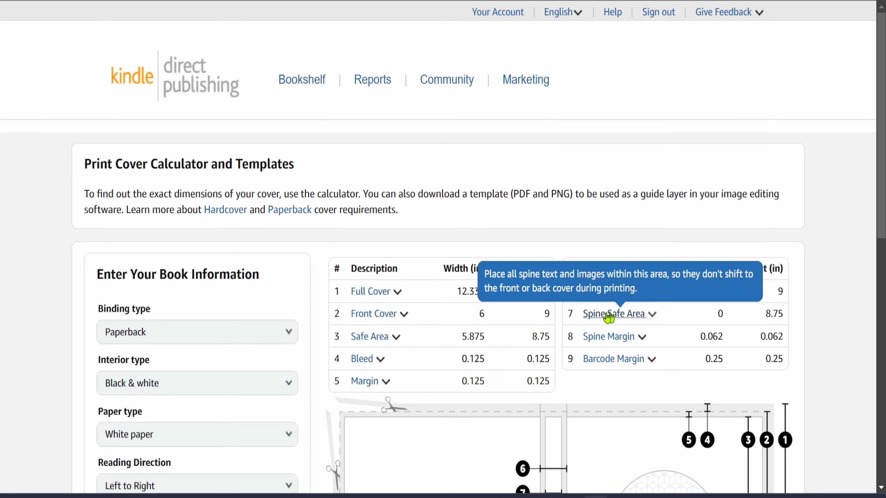
left_click_drag(456, 289, 553, 302)
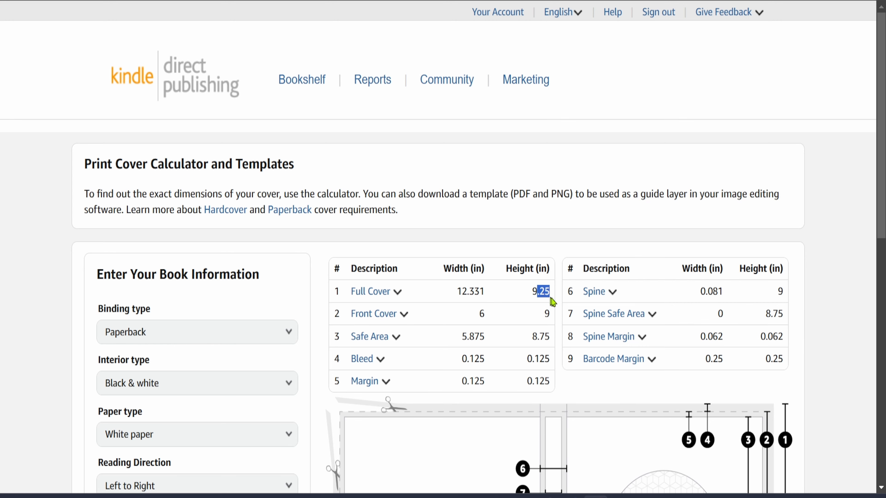
scroll(495, 299, "down", 10)
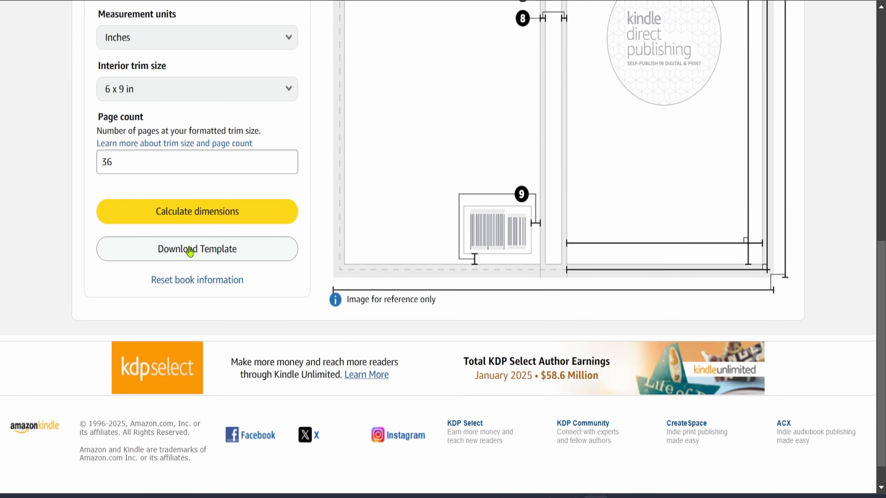
left_click(187, 259)
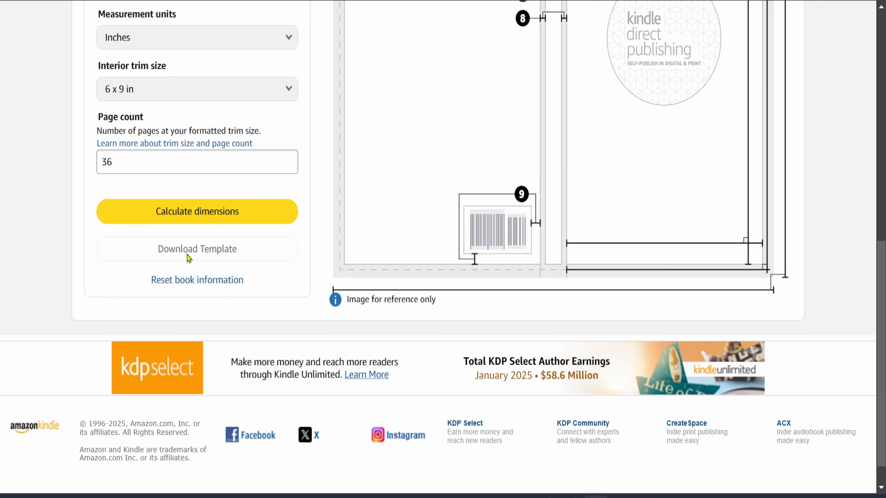
Create a new custom-size design of 12.331 x 9.25 in, copying the full cover dimensions from the calculator
scroll(332, 262, "up", 10)
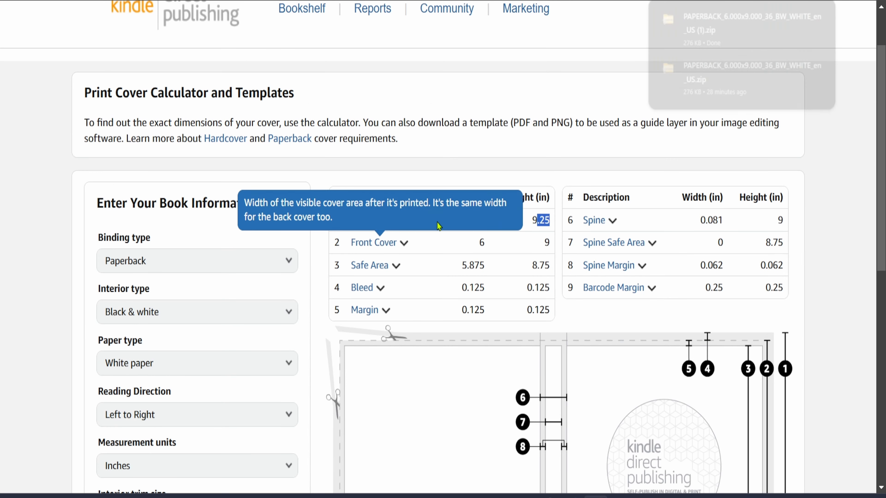
double_click(464, 221)
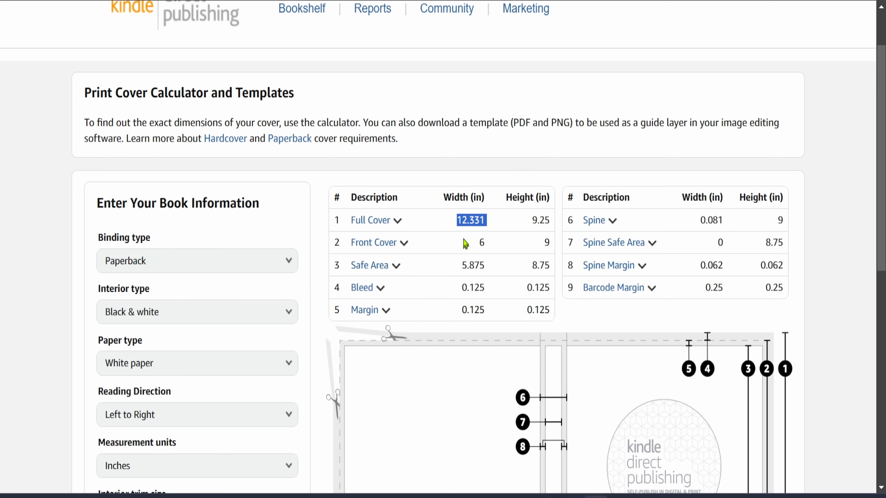
left_click(469, 497)
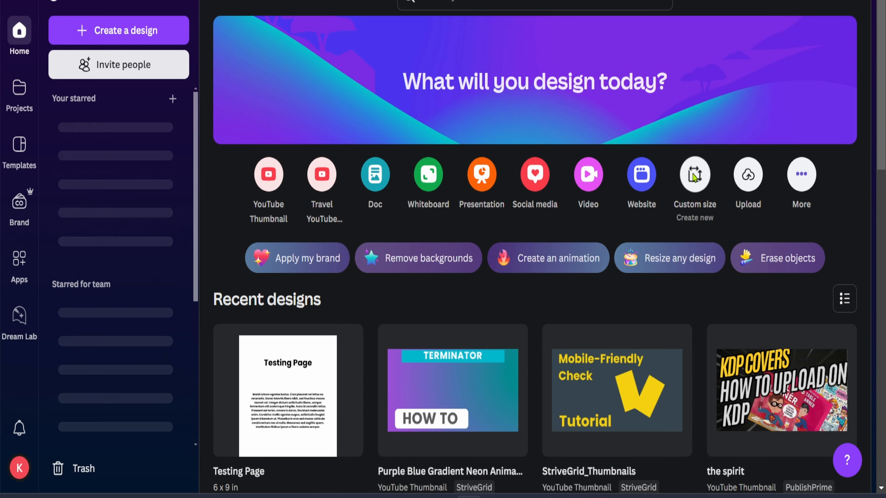
left_click(692, 172)
left_click(674, 119)
left_click(659, 188)
left_click(372, 124)
type("12.331")
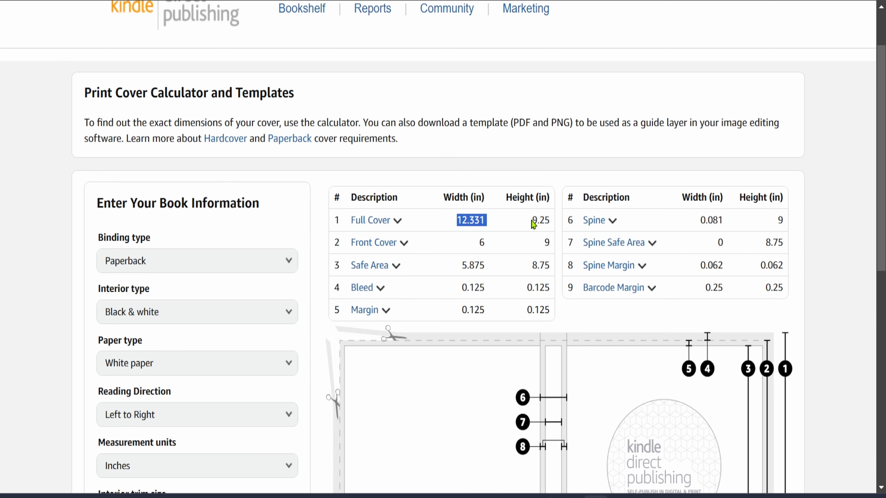
double_click(534, 221)
key("ctrl+c")
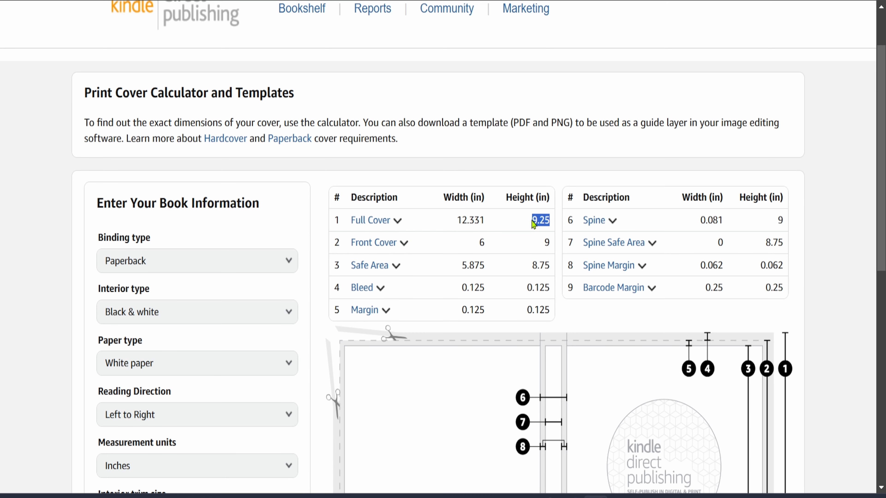
left_click(489, 122)
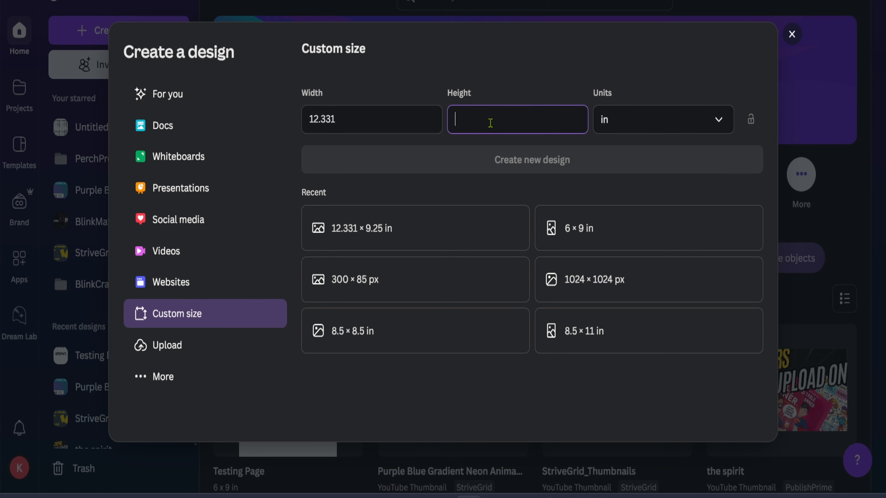
key("ctrl+v")
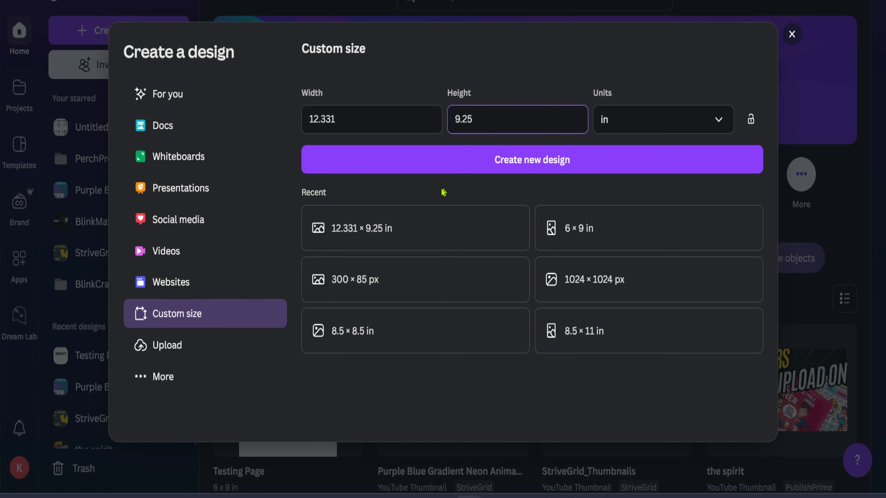
left_click(534, 163)
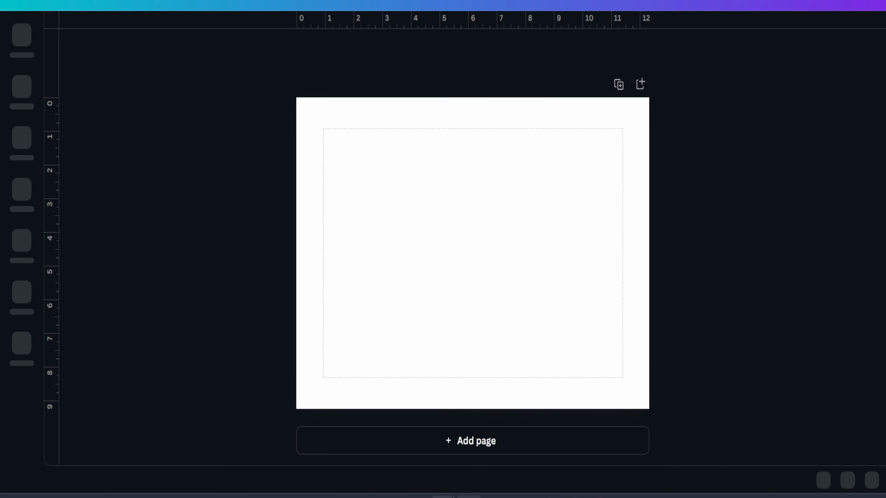
Extract the downloaded template ZIP to the Downloads folder, replacing the existing files
mouse_move(442, 497)
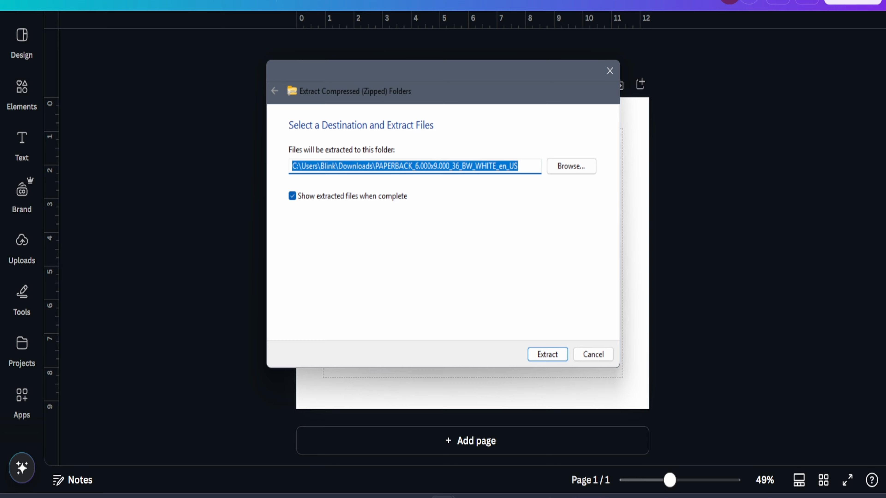
left_click(547, 354)
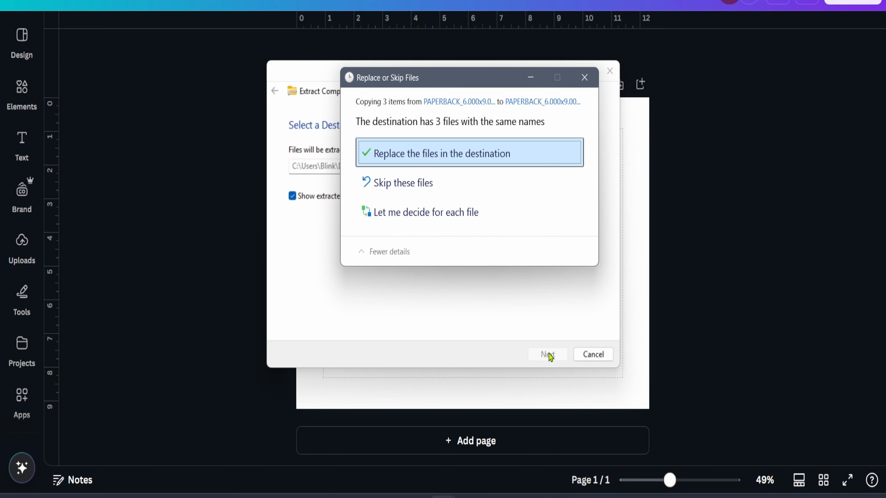
left_click(471, 153)
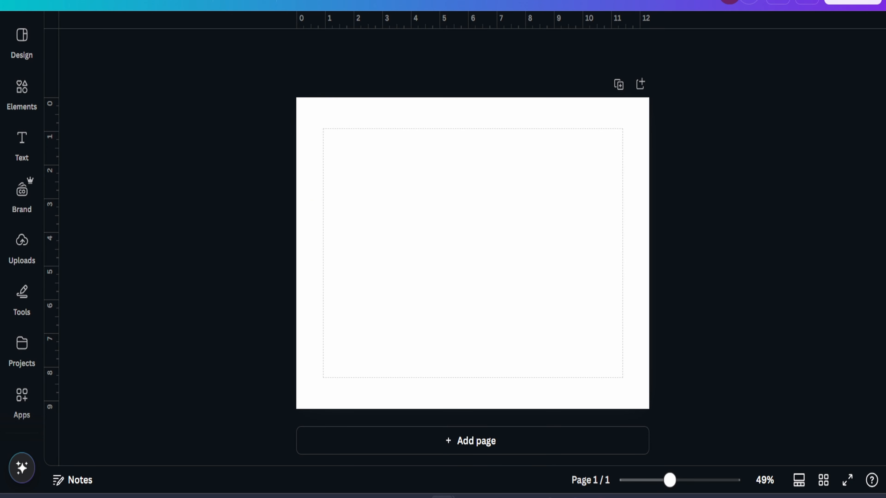
Drop the cover template image onto the design and scale it to fill the whole page
left_click_drag(883, 98, 434, 232)
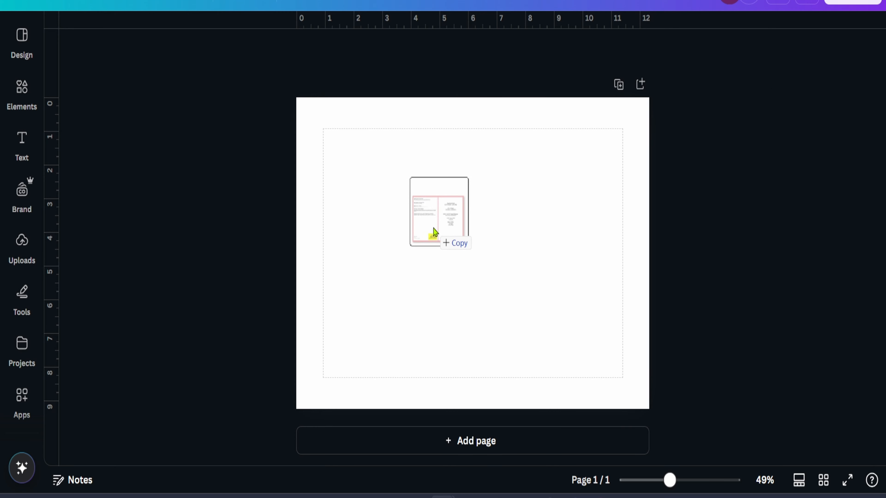
left_click_drag(433, 229, 434, 229)
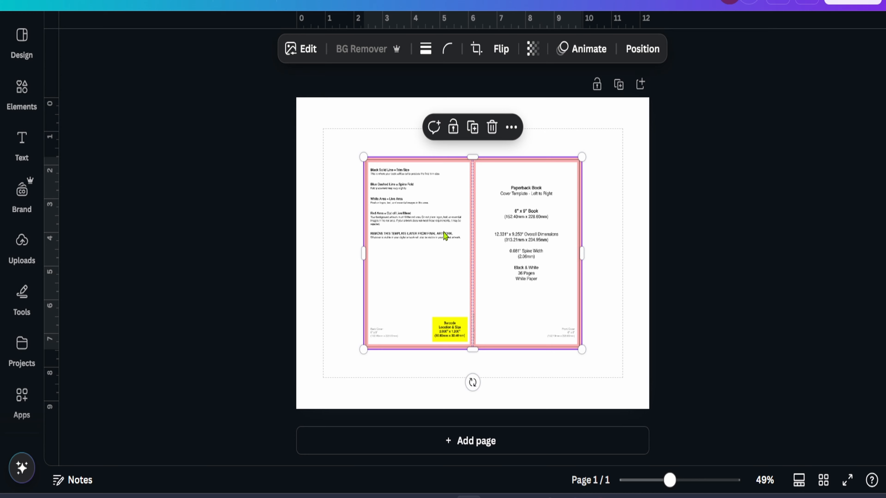
left_click_drag(503, 269, 436, 210)
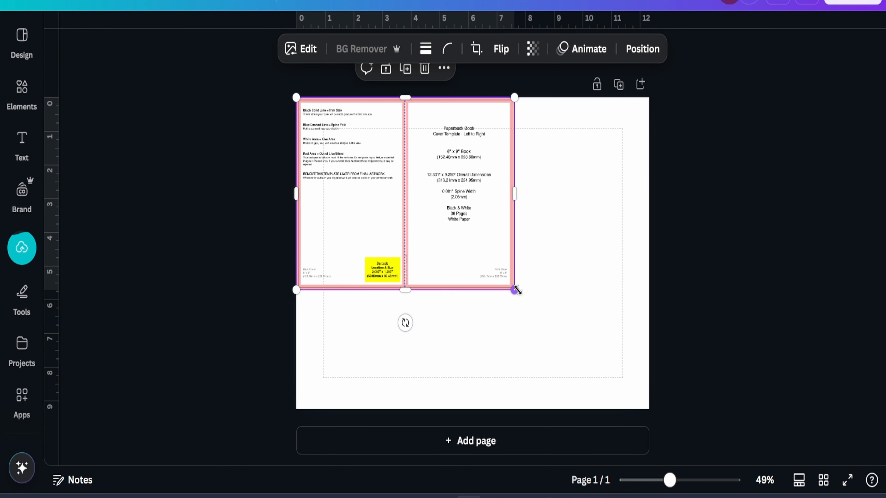
left_click_drag(513, 286, 654, 392)
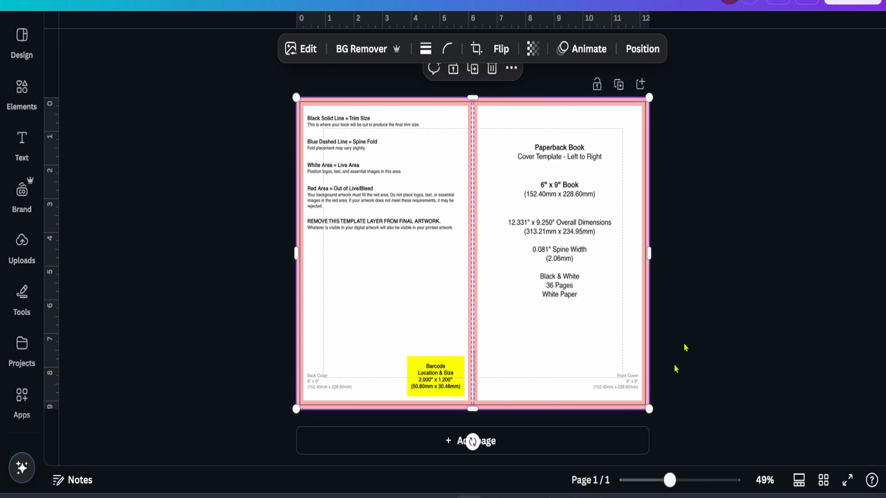
Lower the template image's transparency so it shows faintly as a guide layer
left_click(703, 308)
left_click(571, 250)
left_click(531, 52)
left_click_drag(561, 108, 508, 121)
left_click(525, 220)
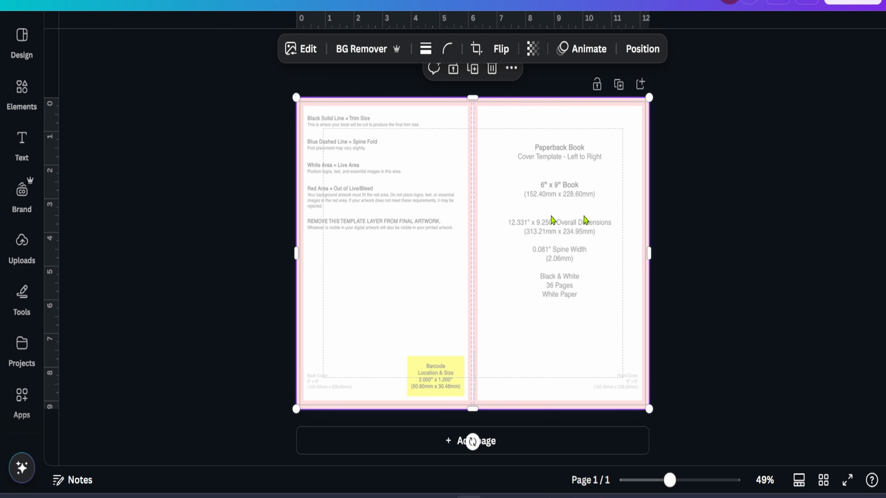
left_click(744, 174)
left_click(537, 179)
Add the red badge graphic from Elements and move it to the front cover's top-right corner
scroll(472, 98, "up", 2)
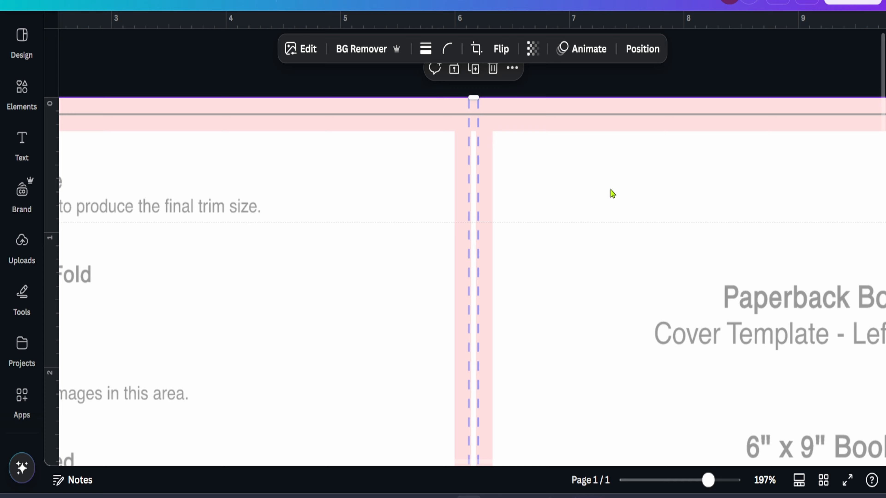
scroll(613, 194, "down", 5)
scroll(612, 193, "up", 3)
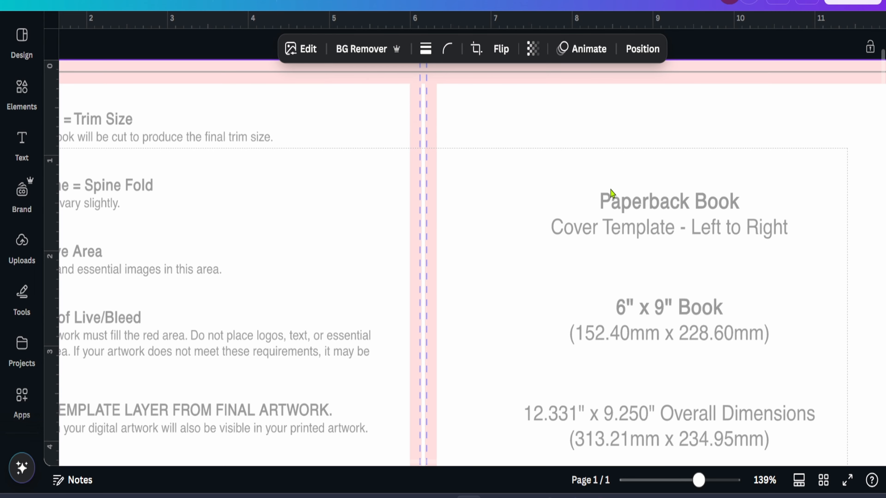
scroll(611, 193, "right", 2)
left_click(16, 104)
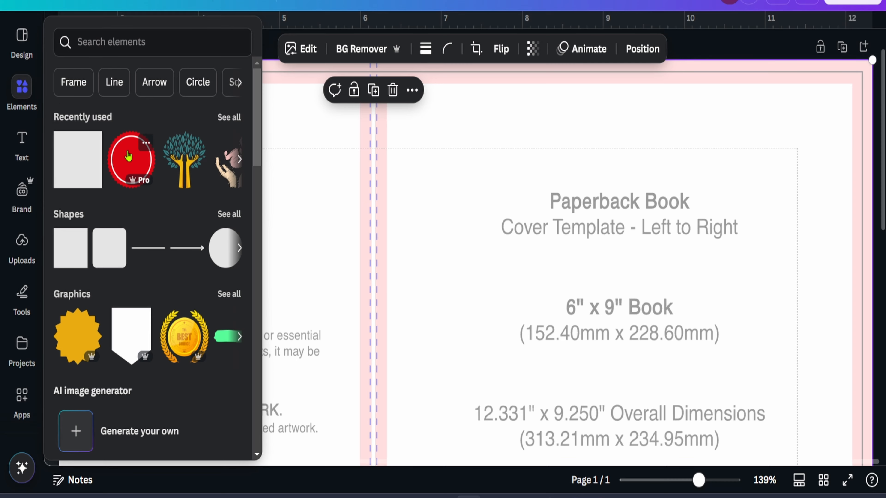
left_click(128, 156)
scroll(587, 207, "down", 4)
scroll(588, 207, "up", 3)
left_click_drag(411, 373, 768, 122)
Resize and reposition the red badge so it bleeds off the top-right corner of the cover
scroll(735, 161, "down", 3)
left_click_drag(710, 165, 783, 88)
scroll(782, 91, "up", 2)
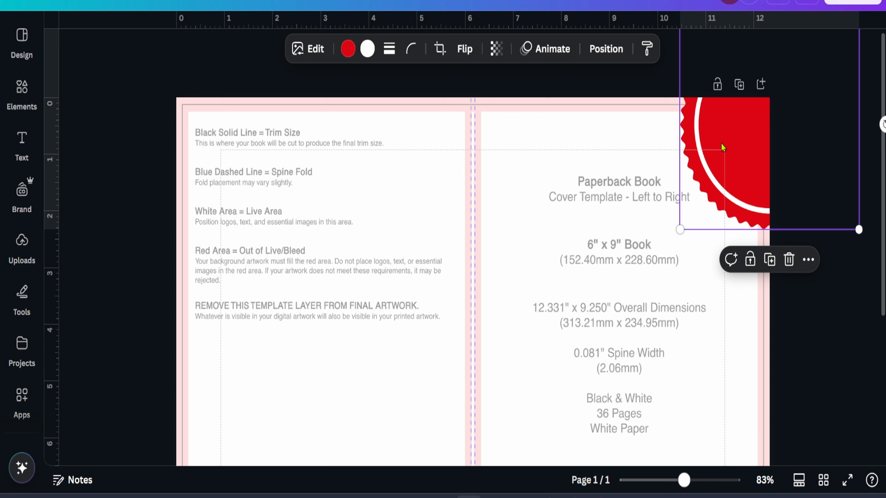
left_click_drag(722, 144, 706, 117)
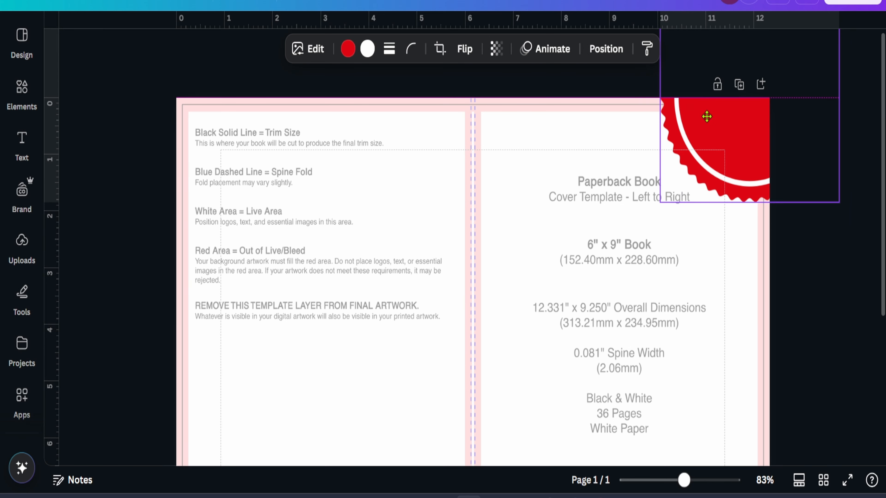
left_click(832, 311)
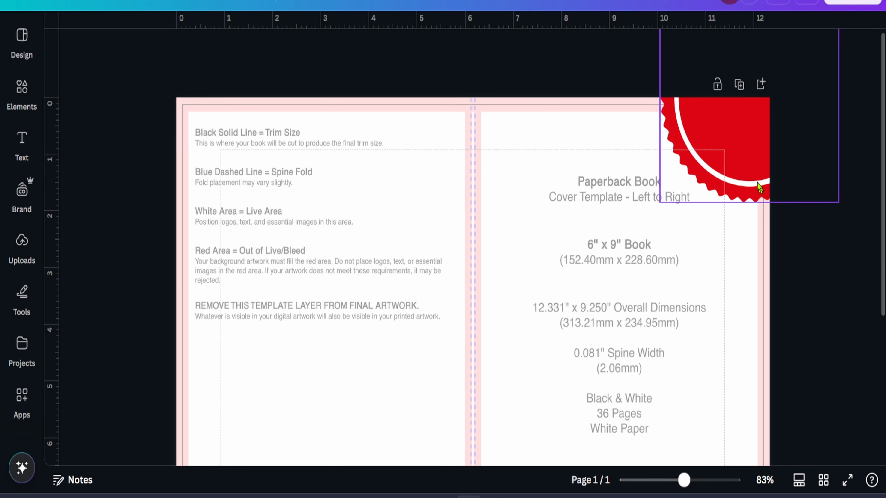
Add a subheading text box reading "Vol 1"
left_click(22, 140)
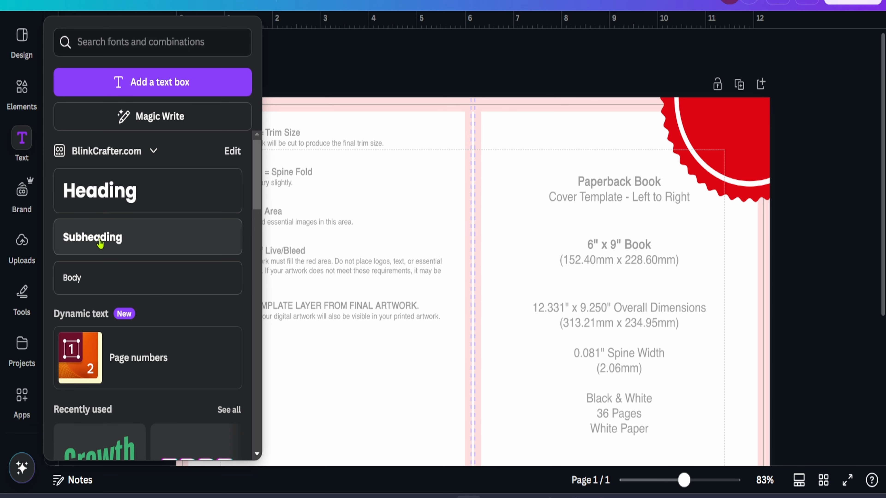
left_click(99, 204)
type("Vol 1")
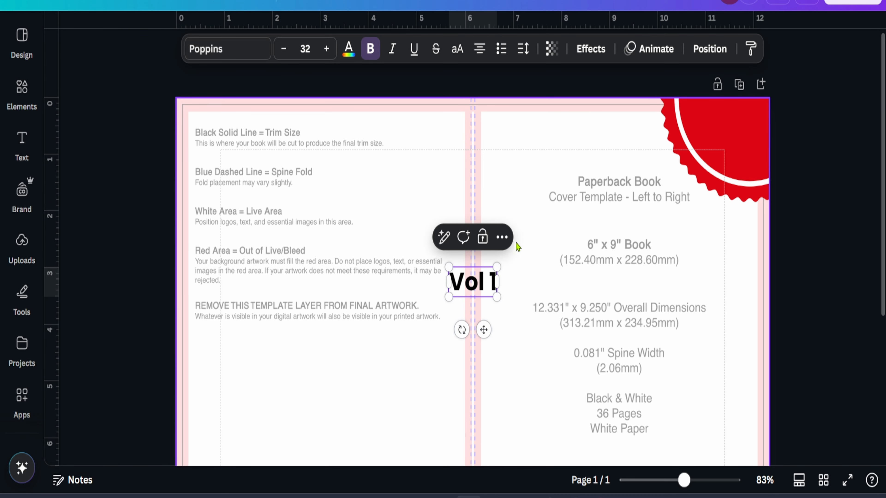
Change the "Vol 1" text colour to white
key("ctrl+a")
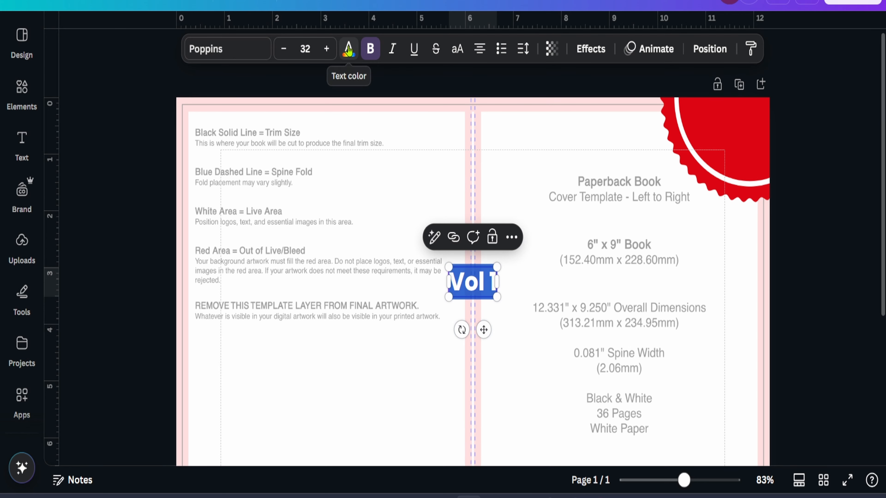
left_click(349, 49)
left_click(164, 196)
left_click(534, 257)
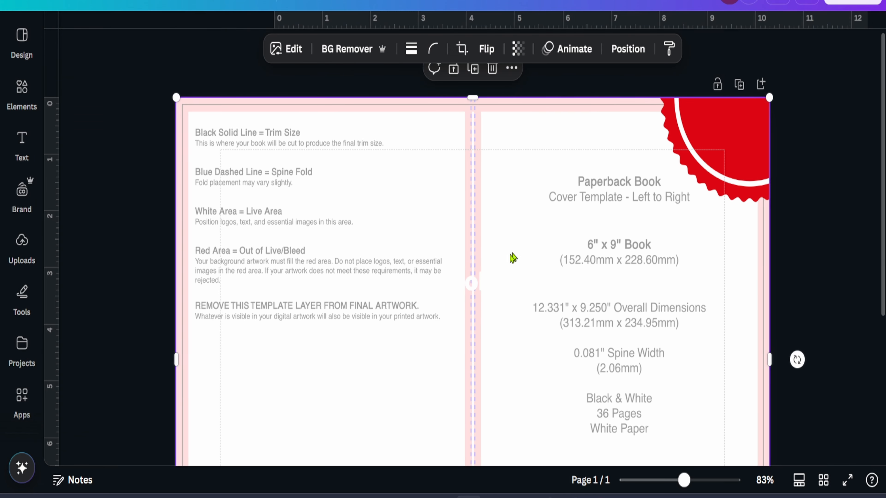
Move the "Vol 1" text onto the red badge and enlarge it to about 36.5 pt
left_click_drag(474, 281, 722, 130)
scroll(743, 111, "up", 10)
mouse_move(726, 179)
left_mouse_down()
mouse_move(696, 131)
mouse_move(557, 133)
mouse_move(528, 122)
mouse_move(529, 151)
mouse_move(720, 154)
mouse_move(745, 211)
mouse_move(765, 352)
mouse_move(733, 216)
mouse_move(711, 185)
mouse_move(721, 186)
left_mouse_up()
scroll(719, 156, "right", 2)
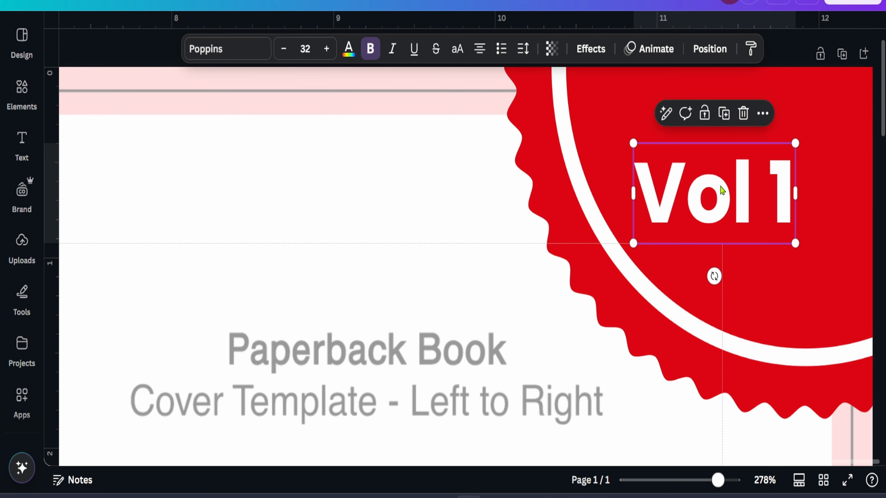
left_click_drag(633, 143, 613, 117)
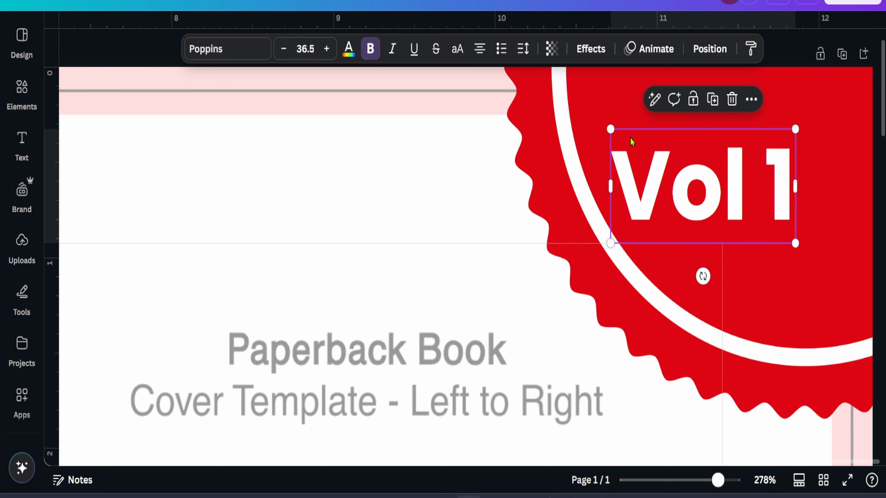
left_click_drag(688, 174, 694, 172)
left_click(377, 194)
scroll(382, 197, "down", 2)
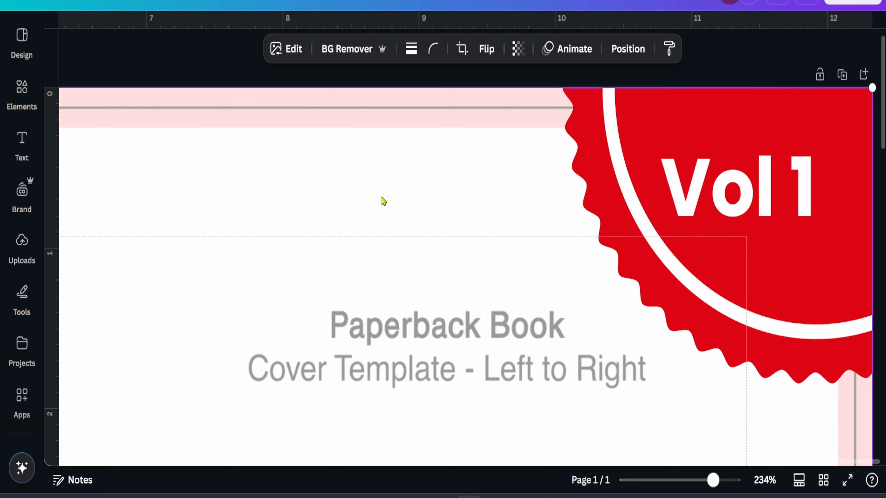
scroll(382, 201, "down", 5)
left_click(761, 155)
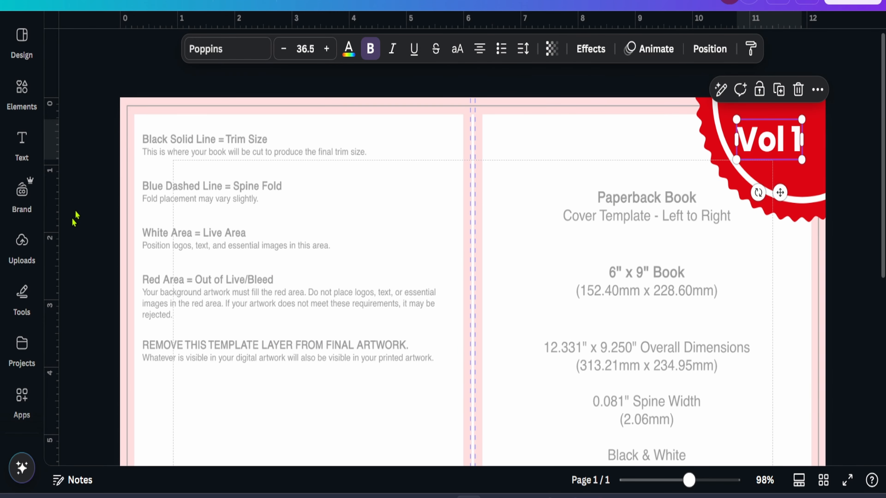
left_click(21, 145)
left_click(133, 191)
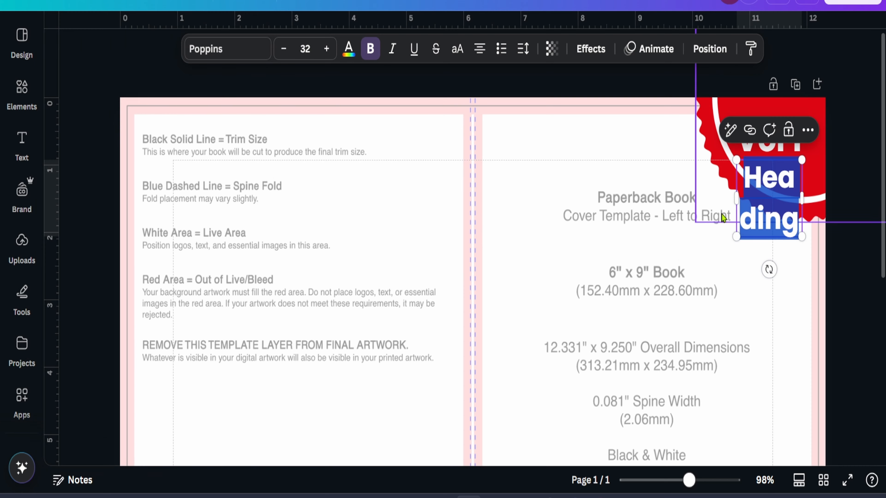
left_click_drag(769, 269, 694, 323)
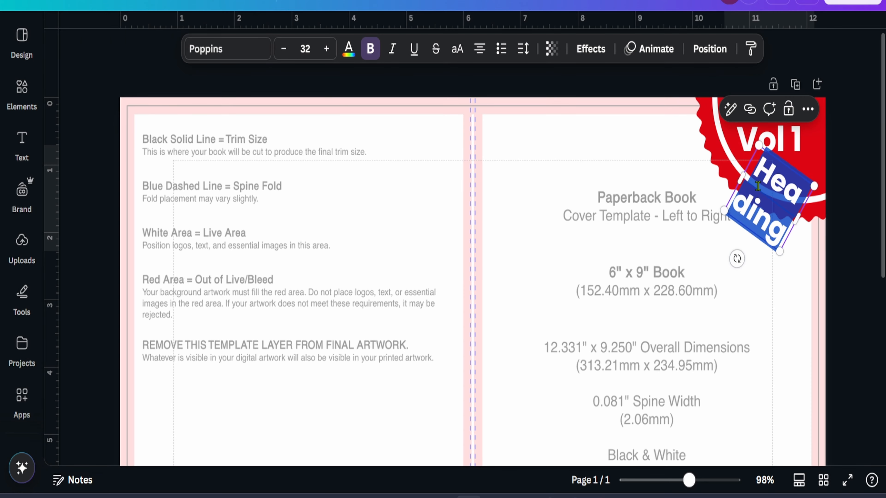
key("Delete")
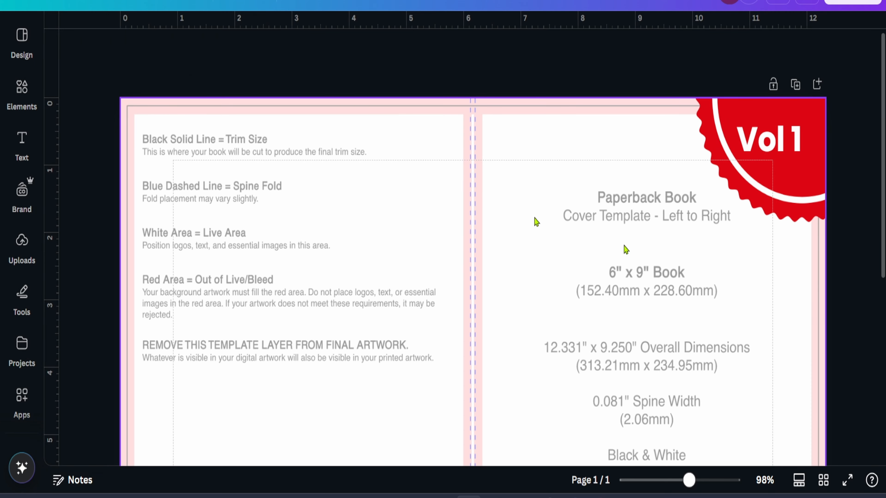
Add a heading text box and change its text to "Book Heading"
left_click(21, 141)
left_click(637, 341)
left_click(21, 141)
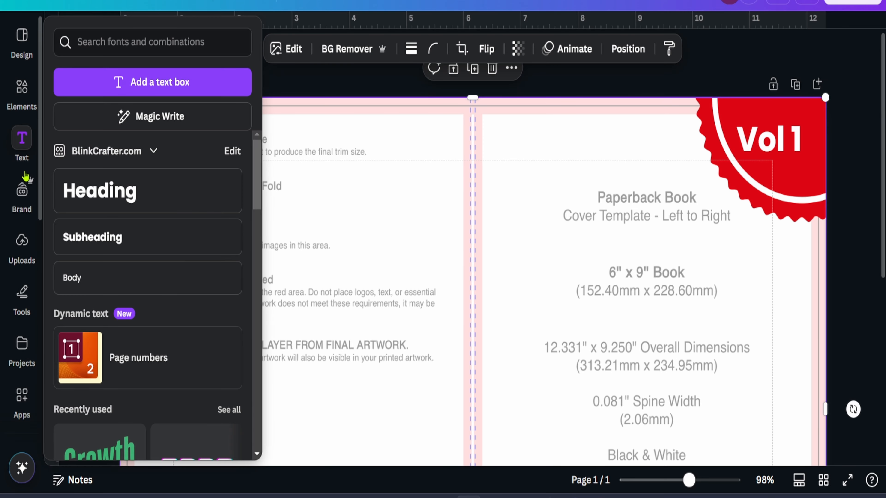
left_click(22, 94)
left_click(22, 141)
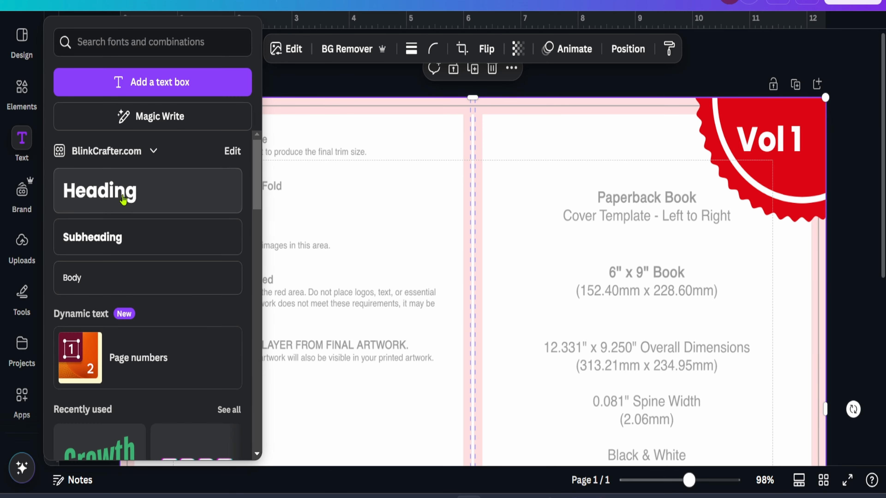
left_click(101, 191)
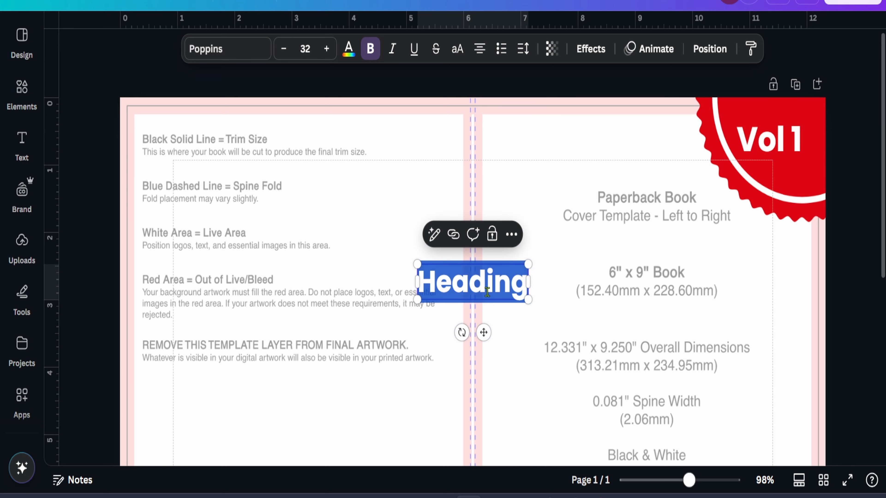
type("BG")
key("BackSpace")
key("BackSpace")
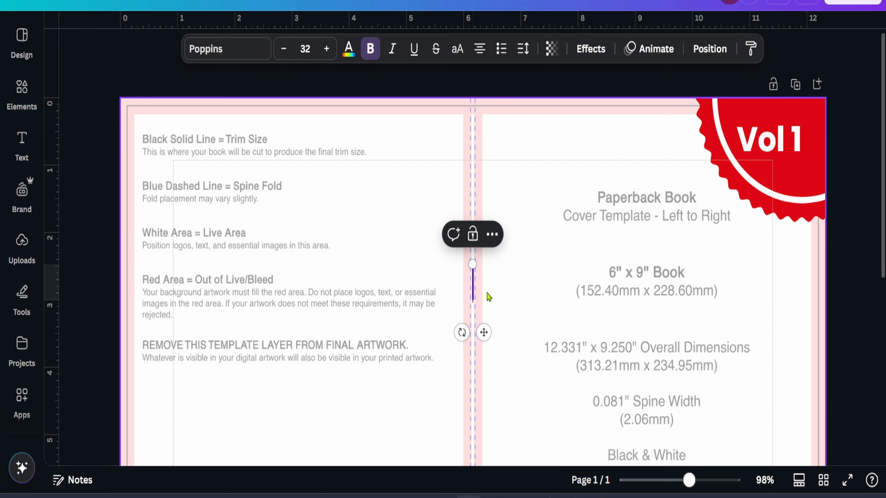
type("Book Heading")
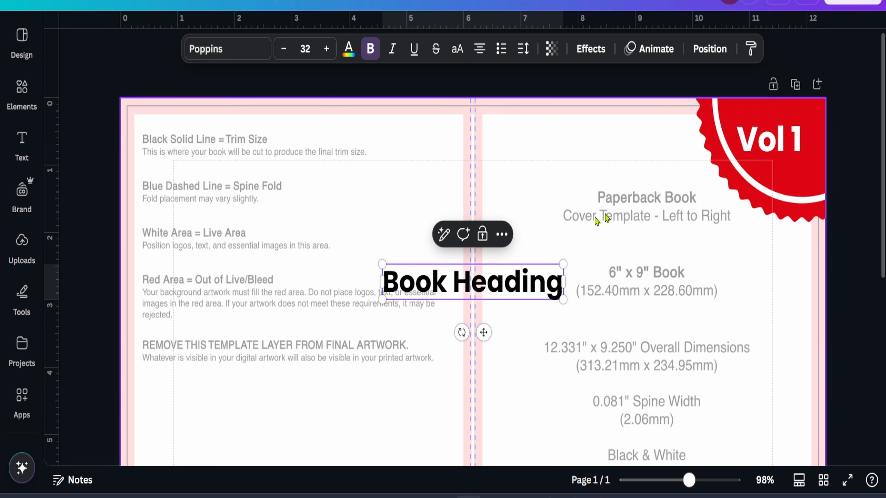
Move "Book Heading" to the middle of the front cover and enlarge it to about 49.5 pt
left_click(505, 301)
left_click_drag(503, 288, 670, 277)
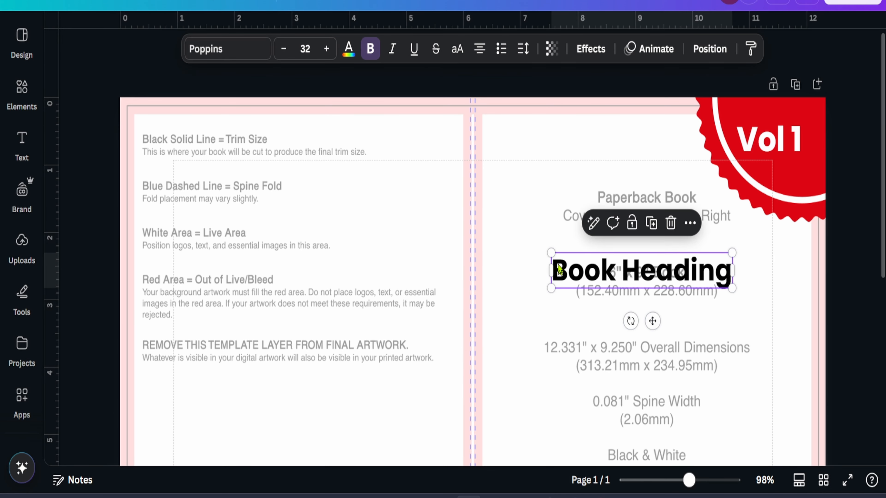
left_click_drag(548, 253, 452, 232)
left_click_drag(578, 263, 624, 287)
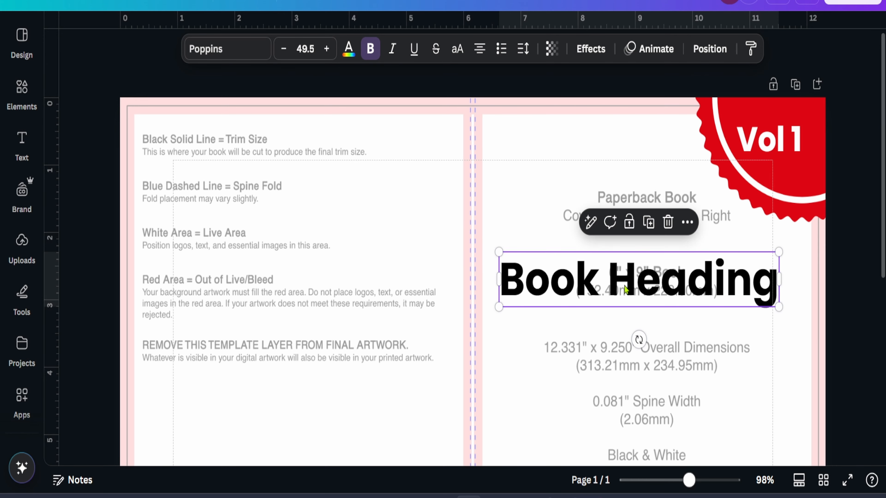
Add a body text box and move it onto the back cover
scroll(625, 289, "down", 6)
scroll(624, 289, "up", 2)
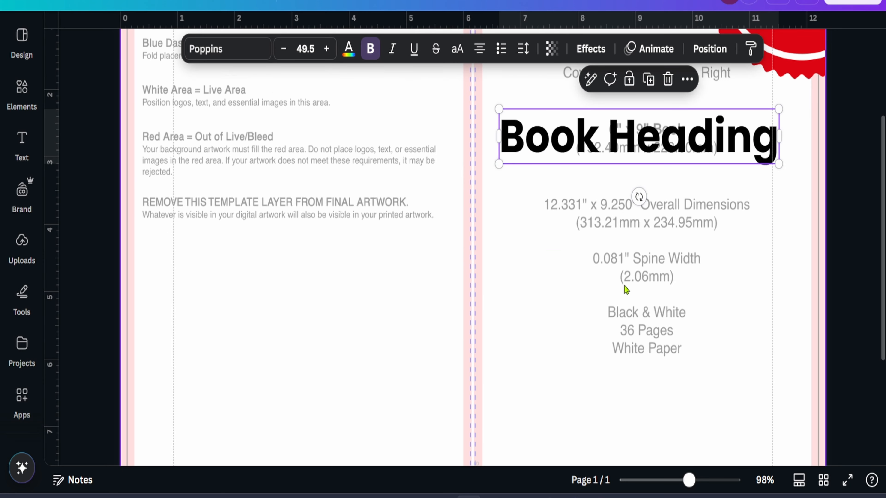
scroll(626, 290, "down", 3)
mouse_move(602, 197)
left_mouse_down()
mouse_move(613, 197)
mouse_move(603, 198)
left_mouse_up()
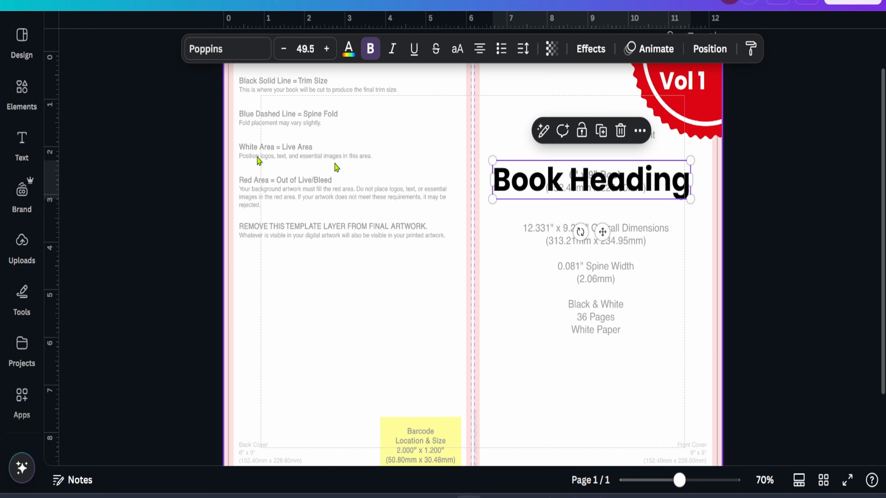
left_click(20, 146)
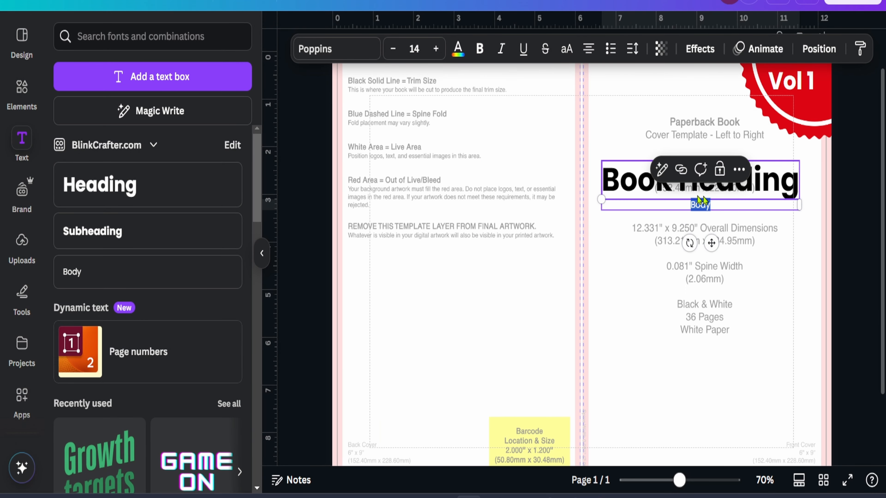
left_click_drag(710, 242, 451, 376)
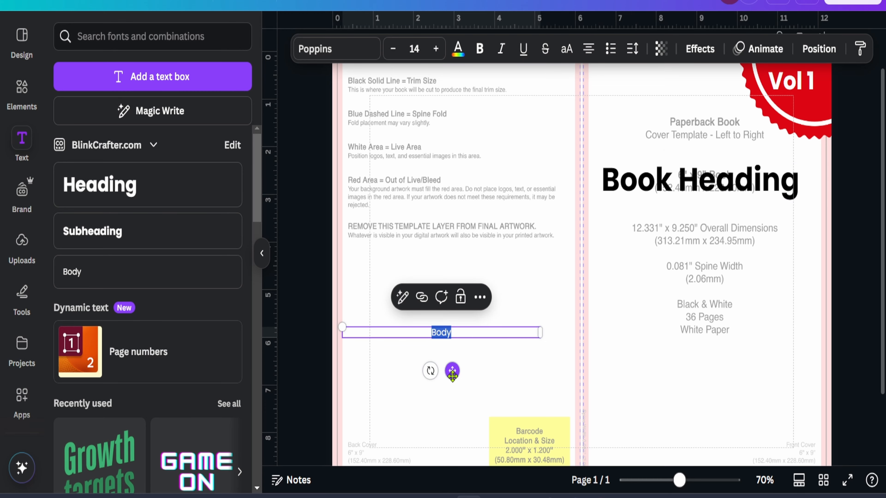
Switch to the browser, copy a Lorem Ipsum paragraph, and paste it into the back-cover body text box
key("alt+Tab")
key("alt+Tab")
key("Tab")
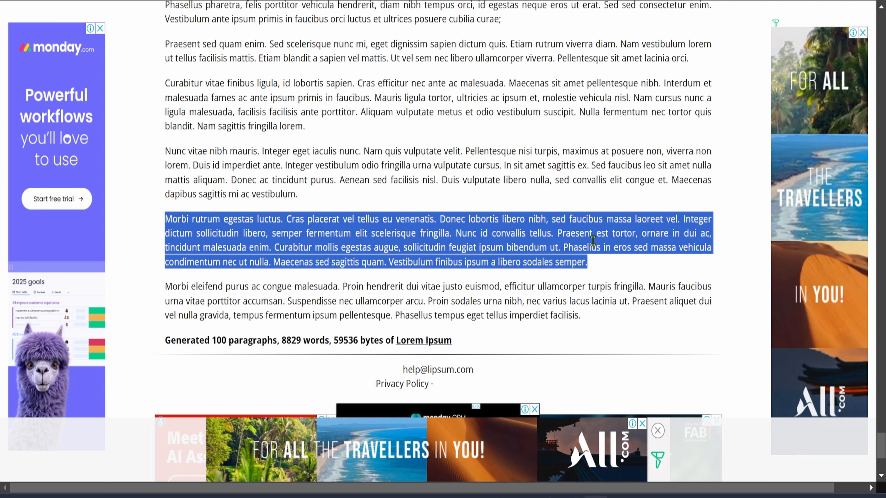
triple_click(501, 152)
key("ctrl+c")
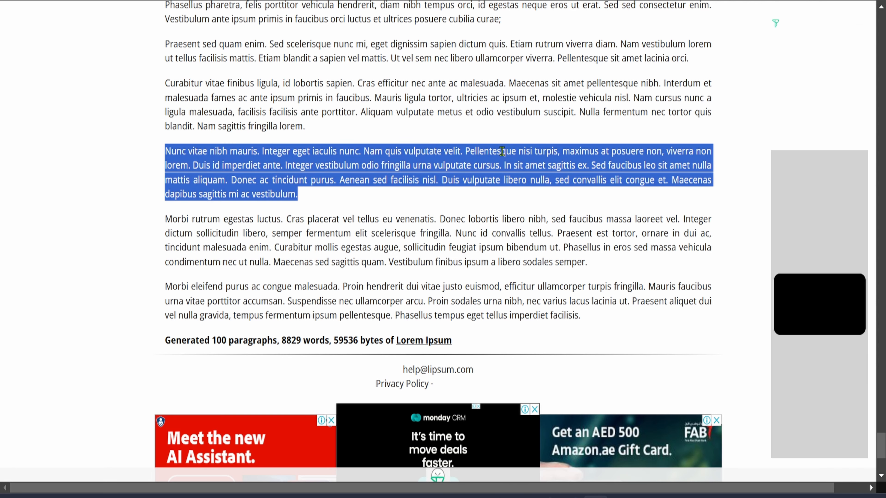
key("alt+Tab")
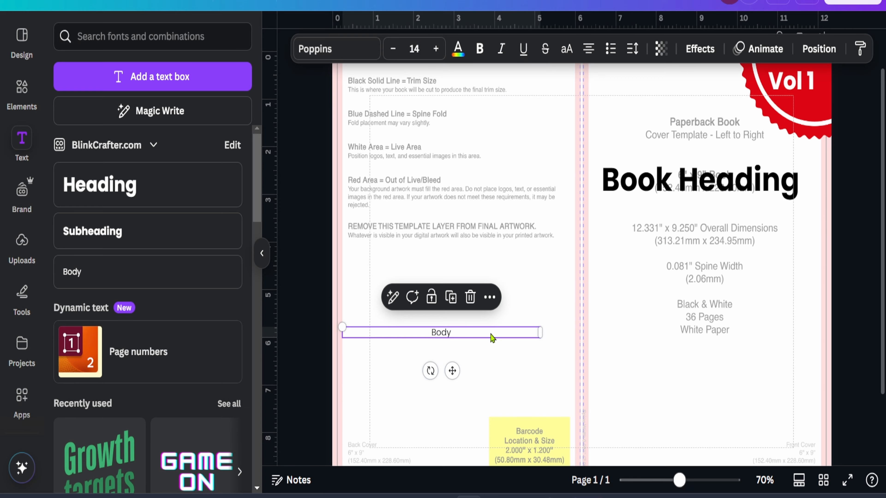
double_click(481, 334)
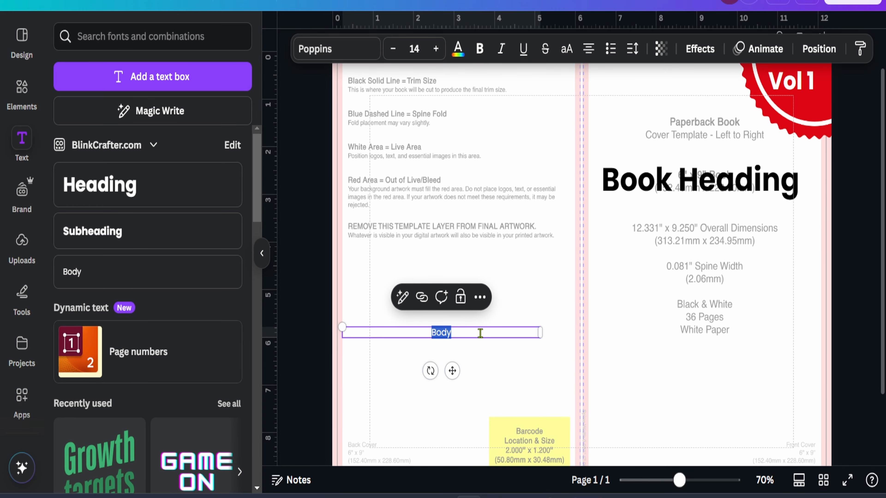
key("ctrl+v")
Set the pasted paragraph to 12 pt and left alignment
key("ctrl+a")
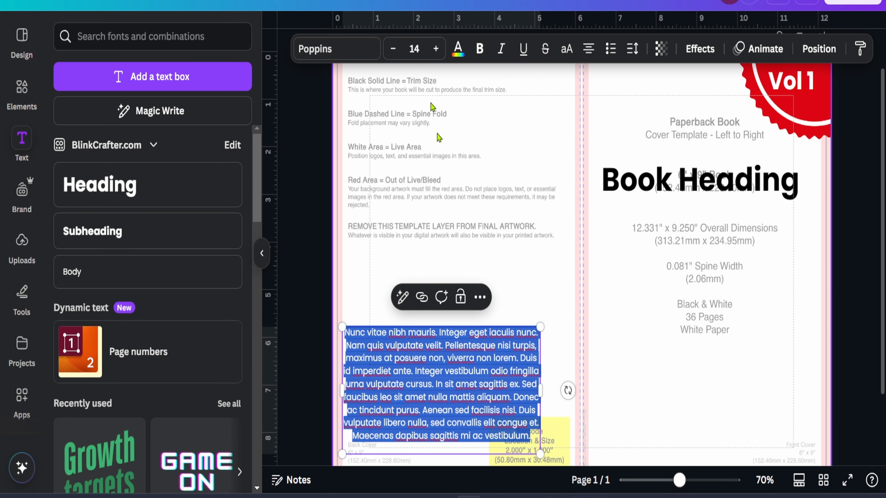
left_click(414, 48)
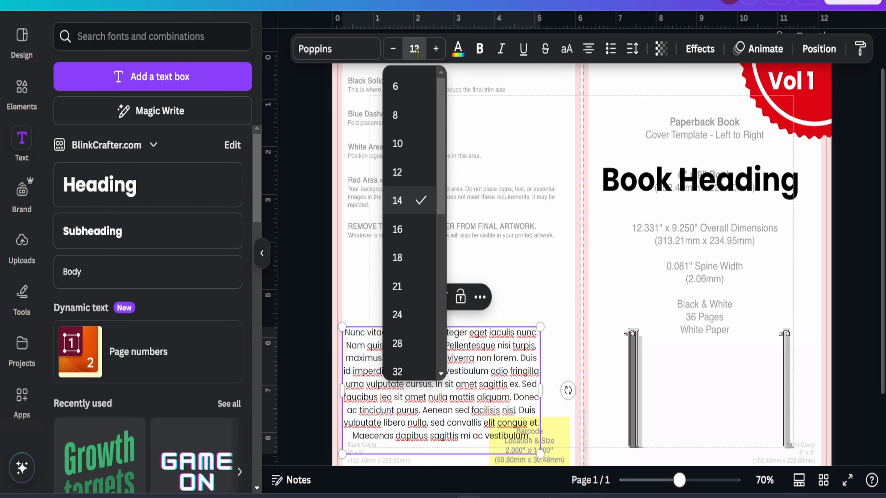
key("Return")
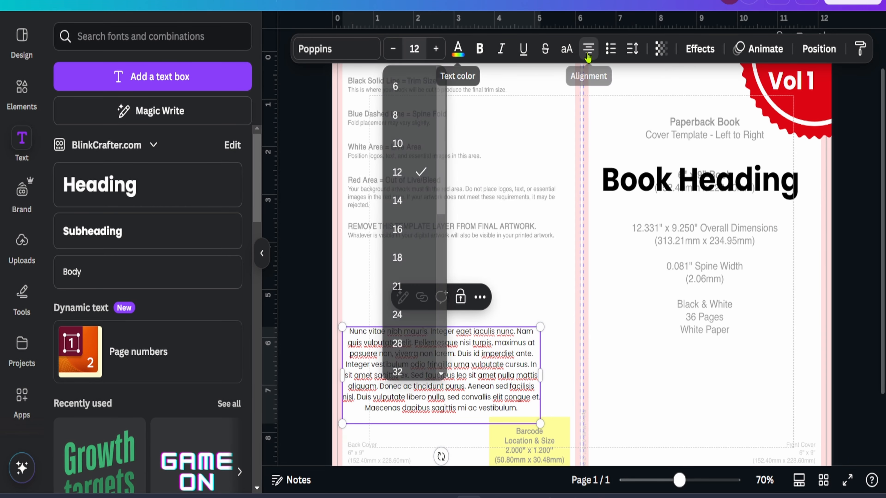
left_click(588, 56)
Move the paragraph to the top of the back cover's live area
left_click(625, 353)
left_click_drag(491, 334, 496, 134)
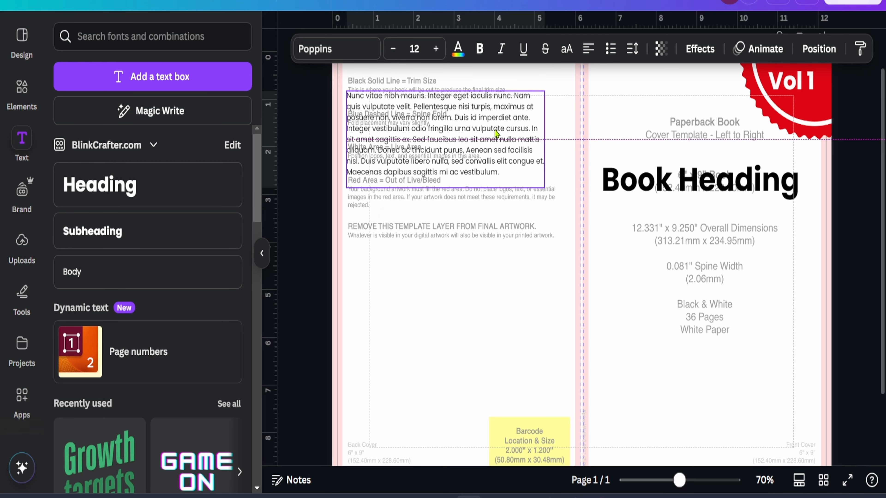
Place a smaller copy of the heading, about 15.3 pt, at the bottom-left corner of the back cover
scroll(500, 212, "up", 1)
mouse_move(456, 197)
left_mouse_down()
mouse_move(445, 197)
mouse_move(457, 197)
left_mouse_up()
scroll(457, 197, "up", 5)
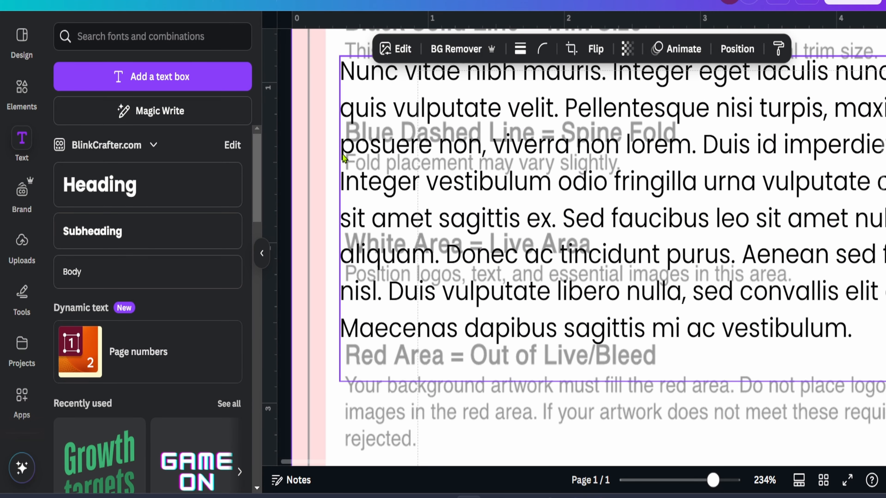
scroll(464, 216, "up", 5)
scroll(511, 247, "down", 4)
scroll(585, 267, "down", 3)
scroll(586, 267, "down", 5)
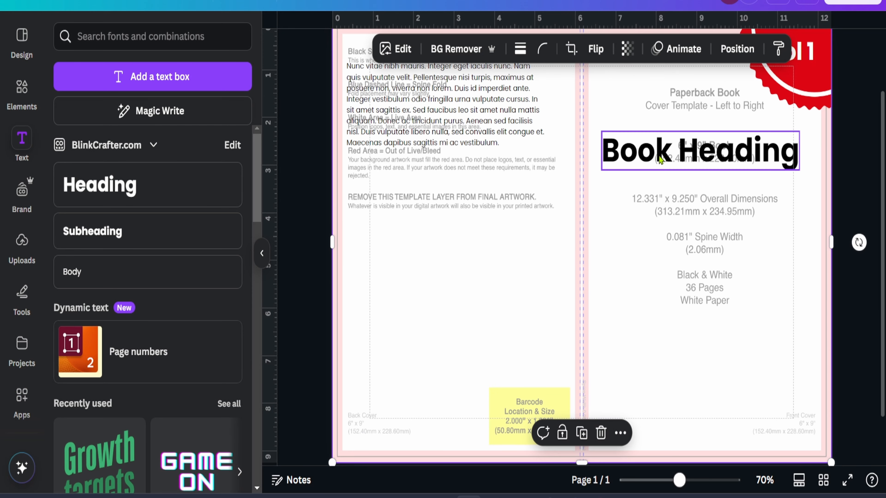
left_click_drag(660, 160, 406, 453)
left_click_drag(539, 452, 407, 381)
left_click_drag(381, 424, 384, 442)
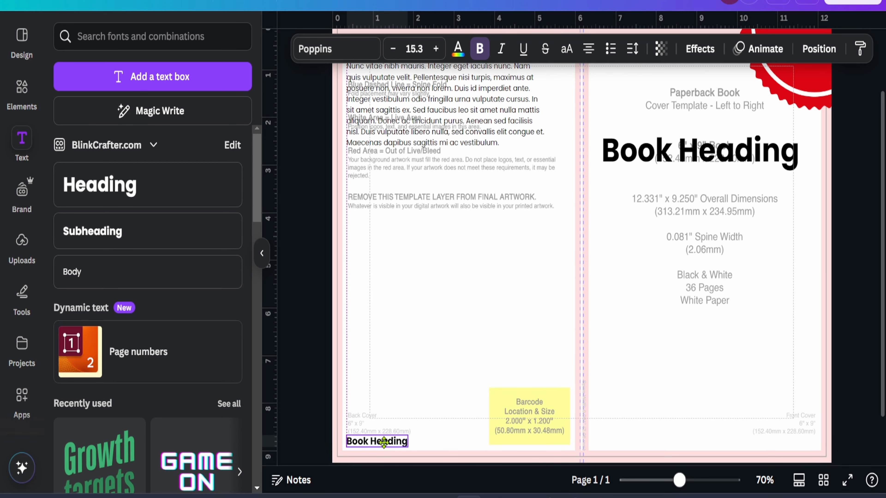
Change the small back-cover heading's text to "Publication Name"
double_click(400, 441)
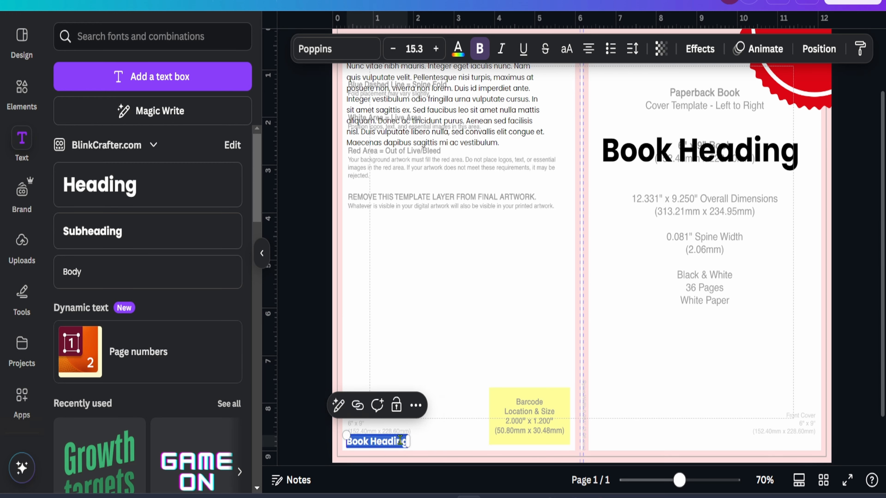
type("Public")
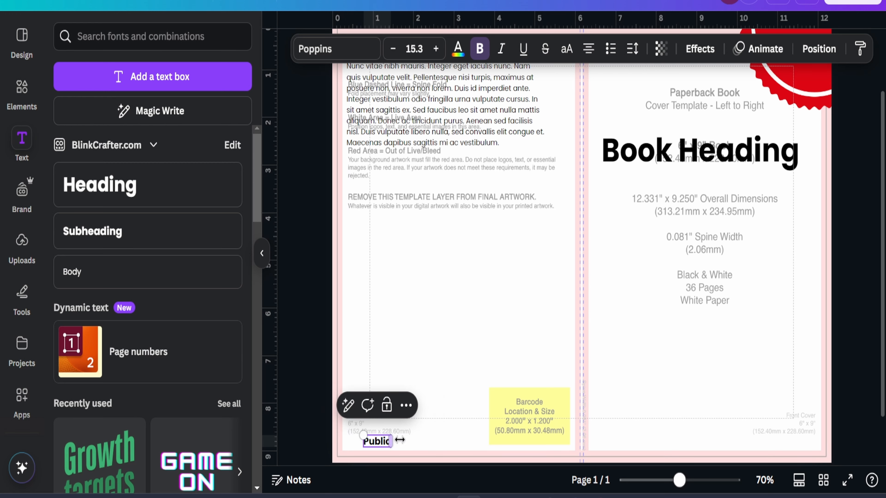
type("ation Name")
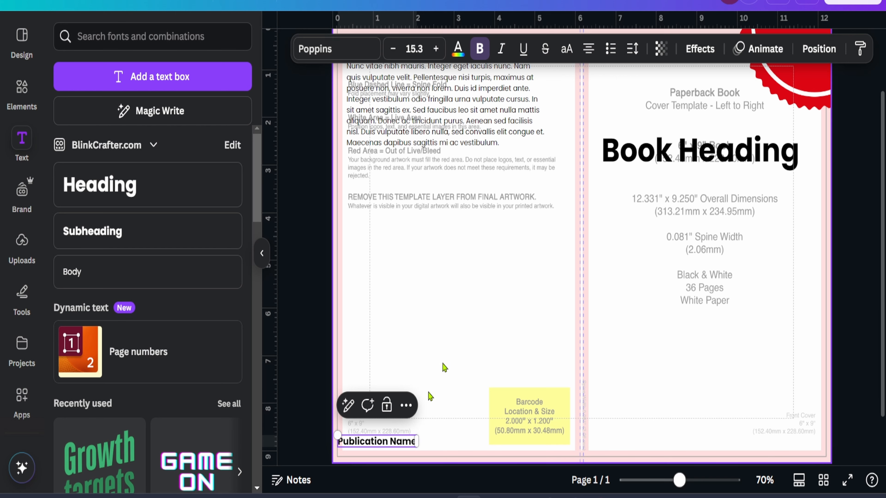
Nudge "Publication Name" slightly up inside the back cover's bottom-left corner
left_click(390, 422)
scroll(370, 432, "up", 5)
left_click_drag(313, 438, 329, 434)
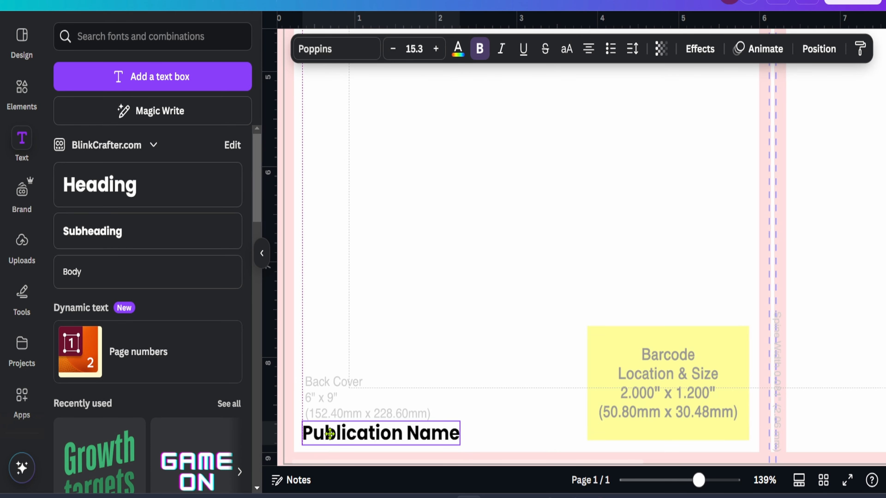
left_click_drag(330, 434, 329, 431)
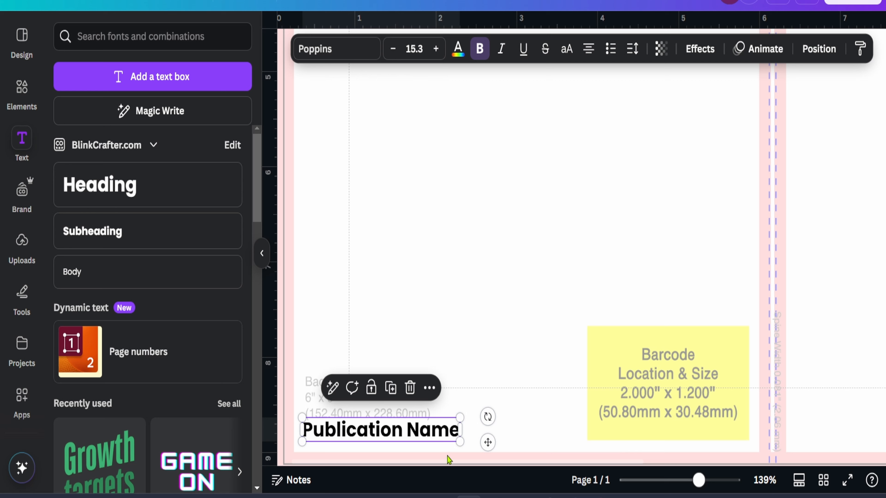
left_click(506, 380)
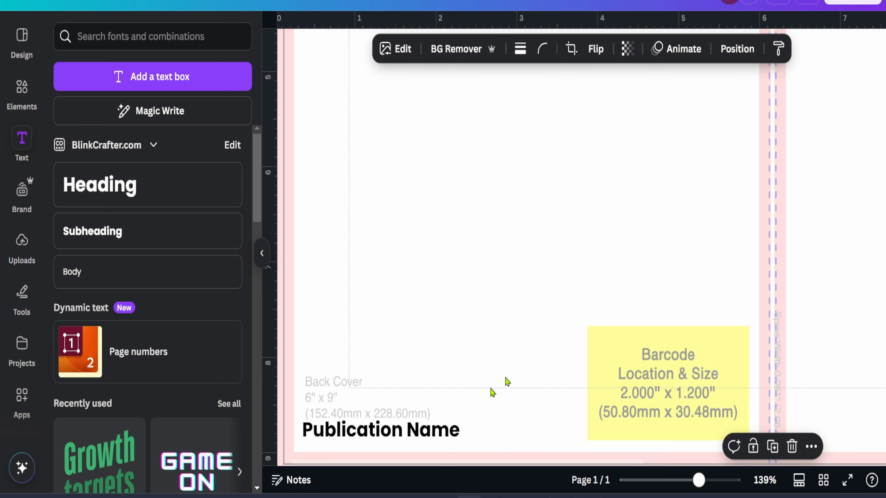
left_click(404, 437)
key("ctrl+d")
left_click_drag(410, 454, 684, 383)
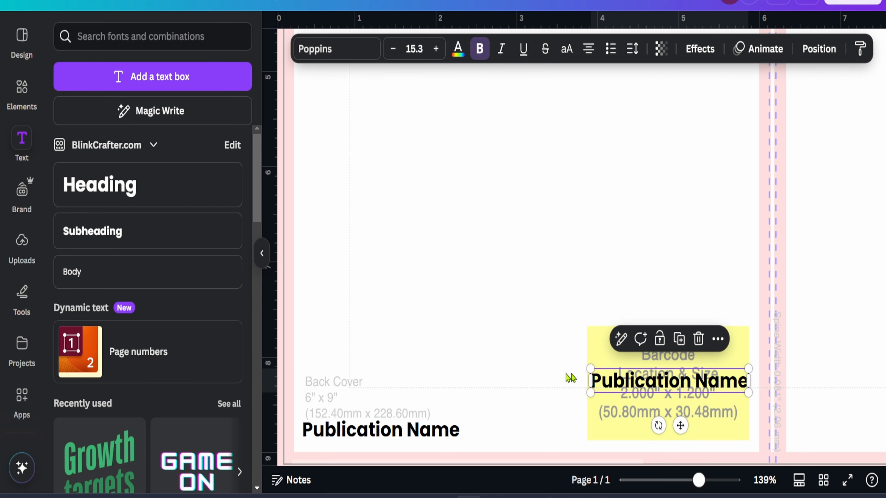
left_click_drag(663, 384, 490, 369)
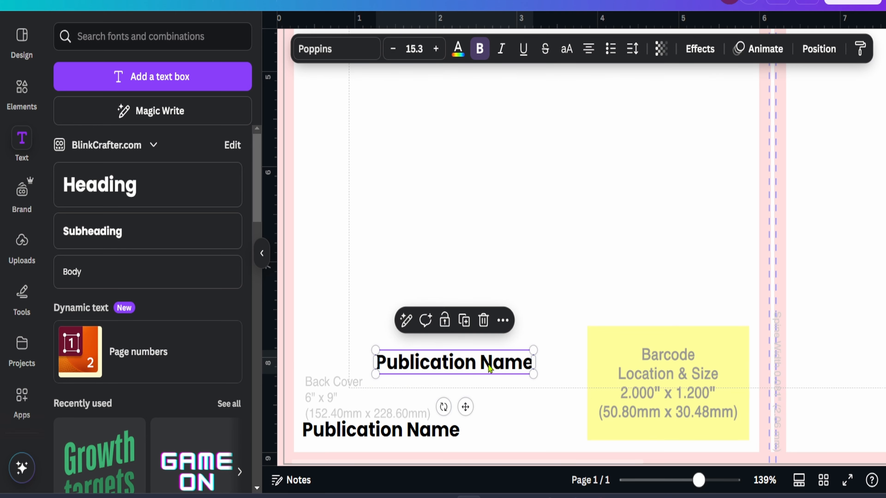
key("Delete")
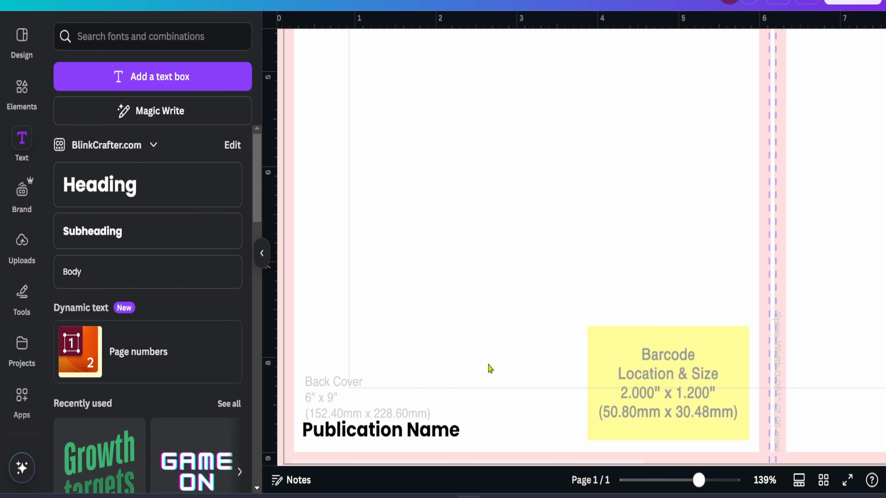
Duplicate the "Book Heading" title and place a smaller 28.5 pt copy in the lower half of the front cover
scroll(607, 327, "down", 5)
left_click(671, 170)
key("ctrl+d")
scroll(671, 173, "up", 1)
left_click_drag(672, 194, 668, 292)
left_click_drag(734, 301, 671, 296)
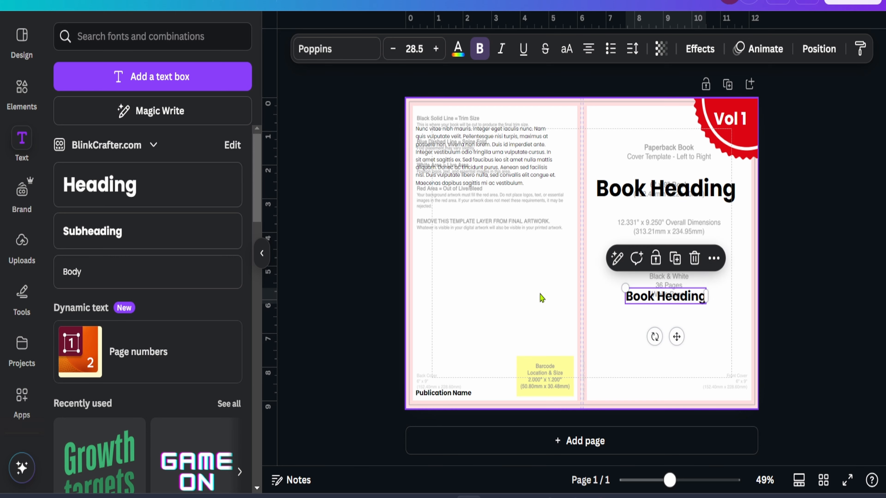
Delete the KDP cover template guide layer from the design
left_click(540, 298)
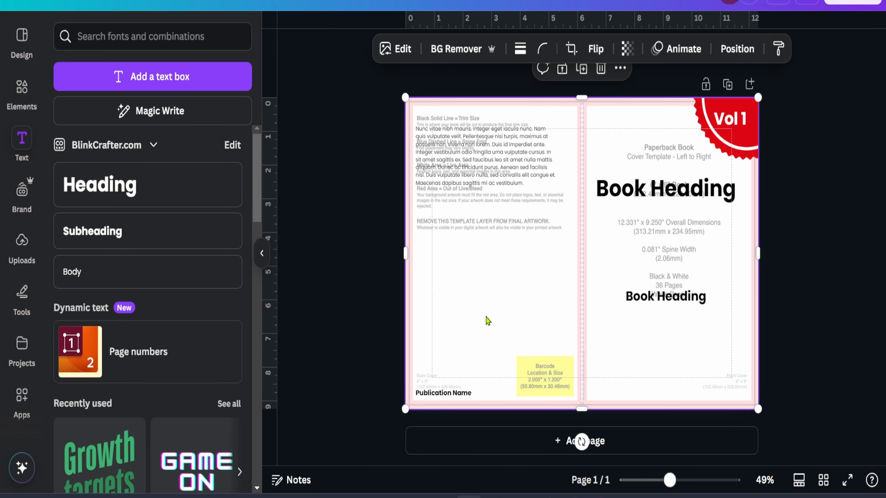
key("Delete")
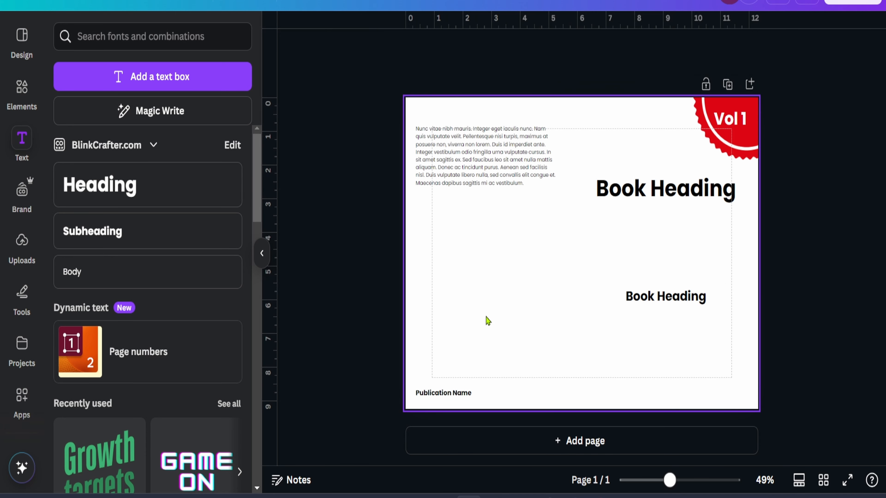
Set the cover's background color to the red document color
left_click(487, 321)
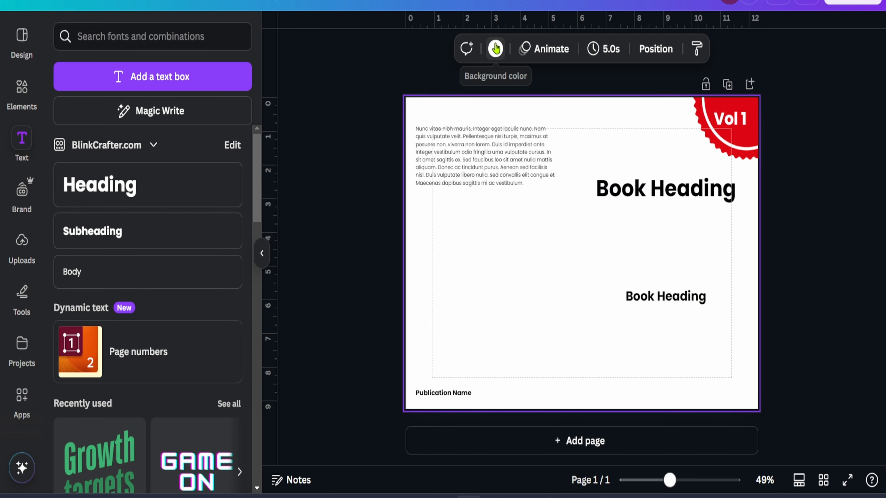
left_click(495, 49)
left_click(131, 138)
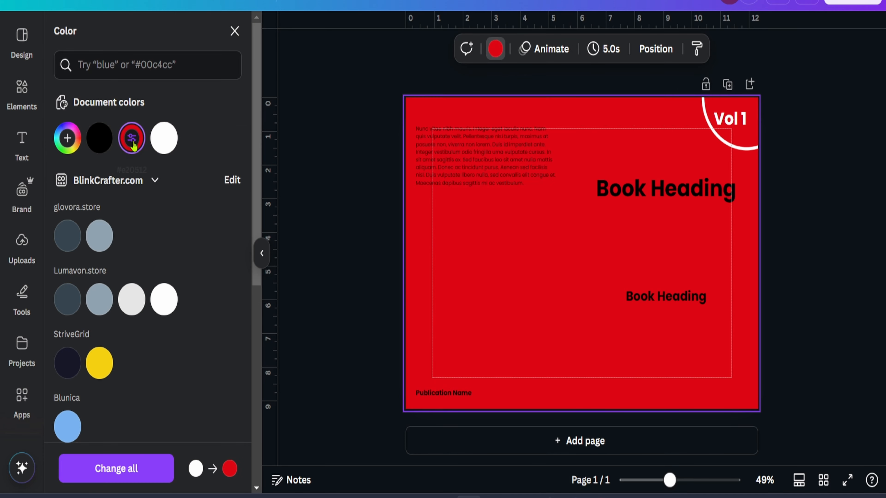
left_click(822, 144)
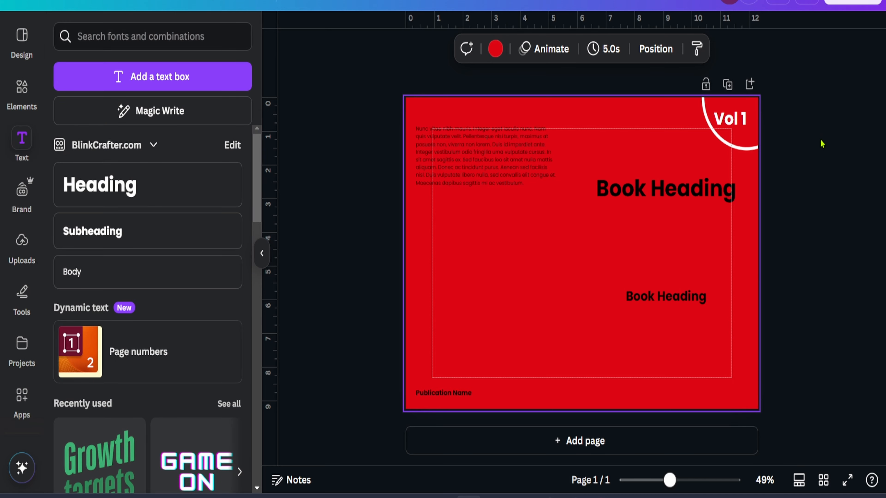
Recolor the Vol 1 badge's fill yellow
left_click(754, 142)
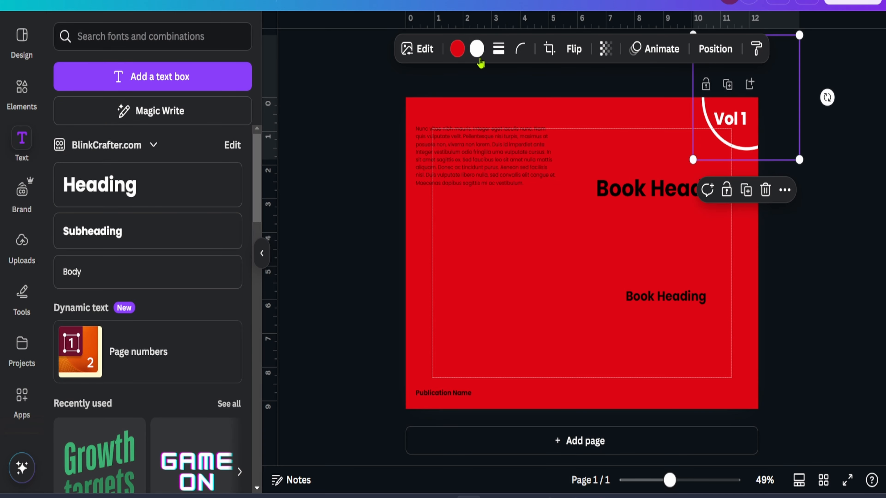
left_click(456, 49)
left_click(99, 363)
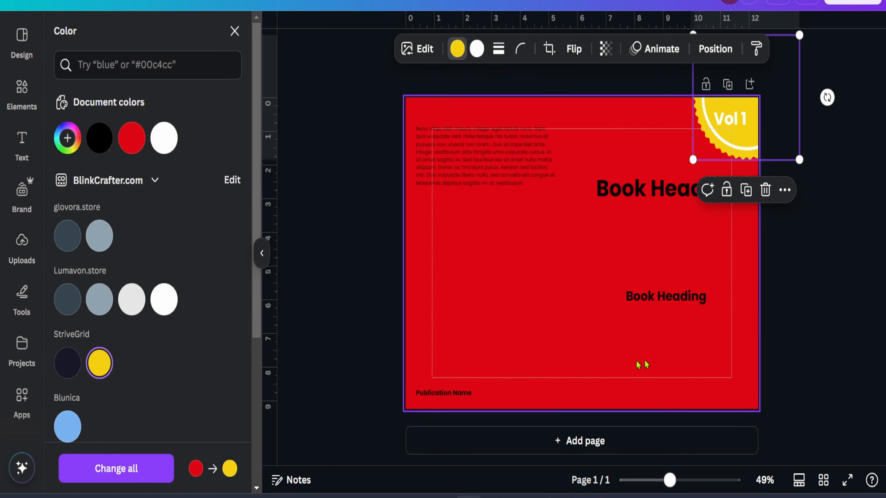
left_click(806, 202)
Change the "Vol 1" text color to black
left_click(734, 117)
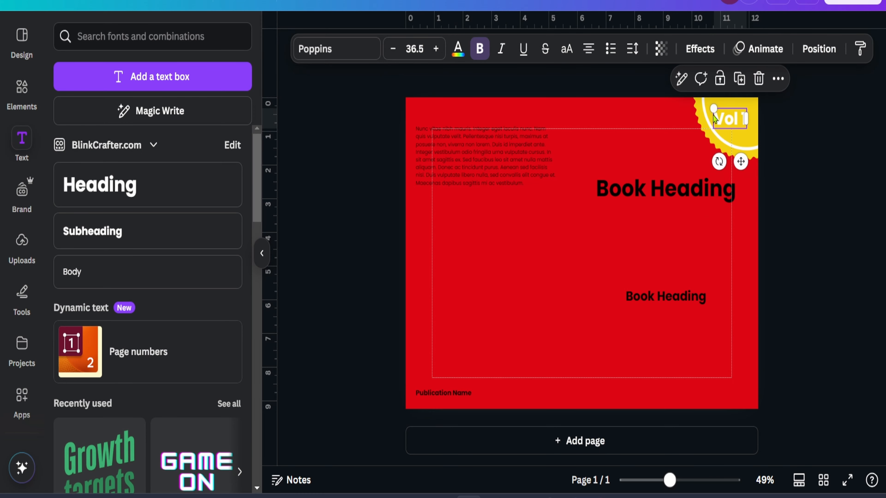
left_click(467, 53)
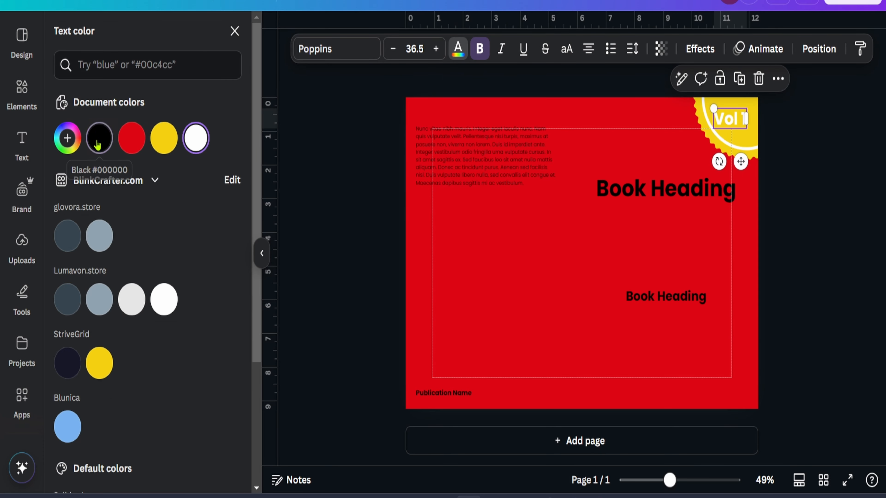
left_click(352, 226)
left_click(861, 222)
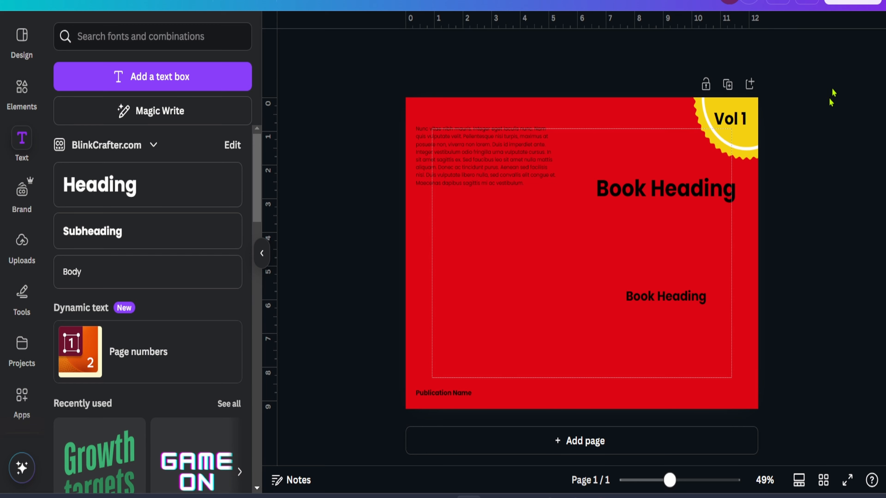
Download the cover as a PDF Print file with crop marks and bleed, Flatten PDF, and the CMYK color profile
left_click(858, 7)
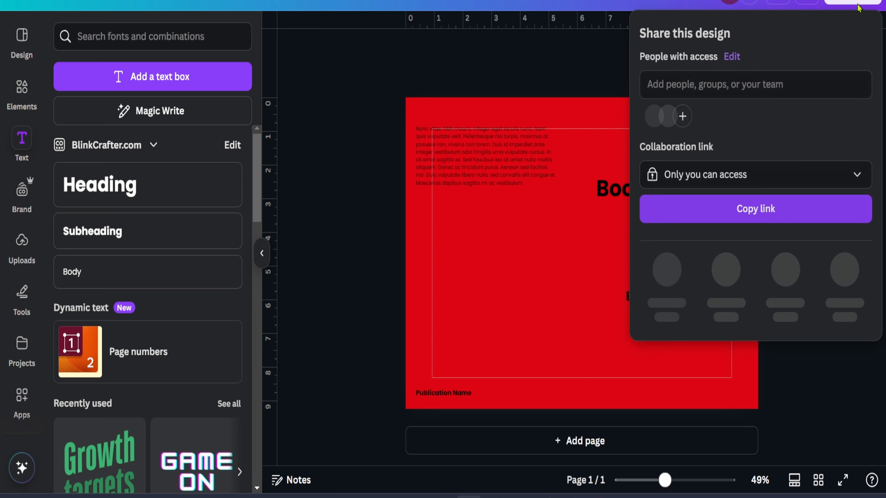
left_click(672, 264)
left_click(698, 244)
left_click(702, 220)
left_click(680, 91)
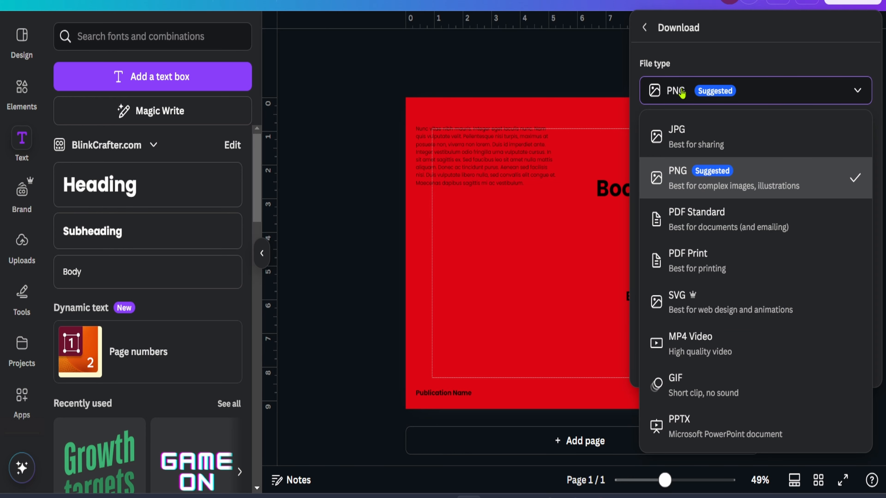
left_click(694, 266)
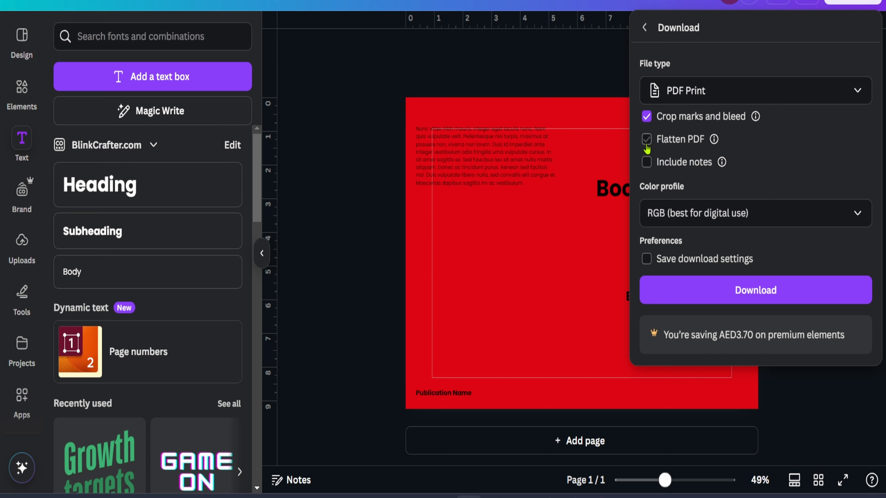
left_click(646, 145)
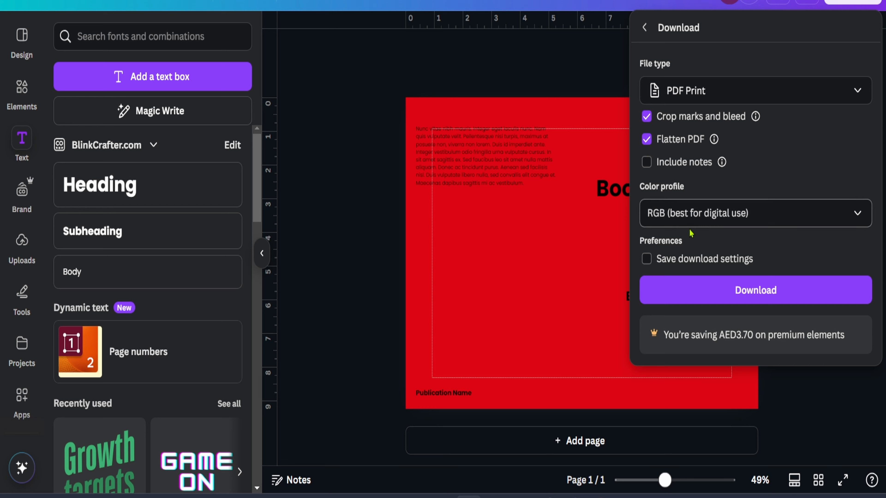
left_click(689, 224)
left_click(701, 289)
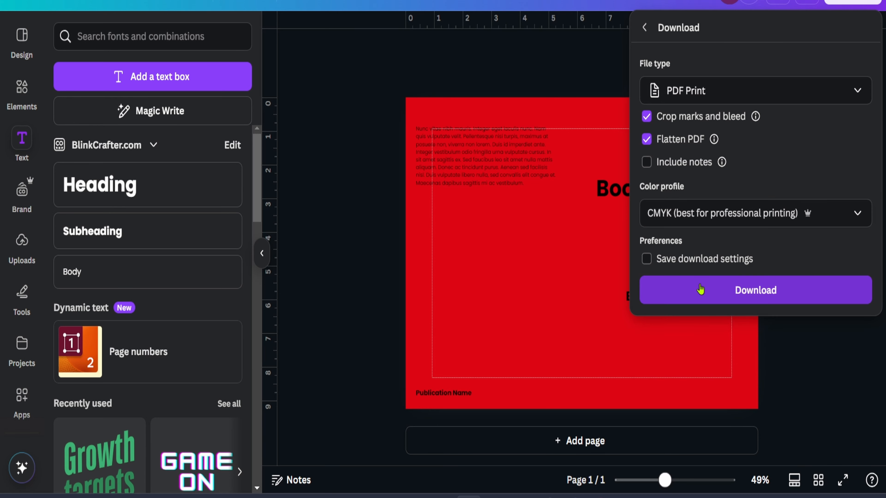
left_click(782, 291)
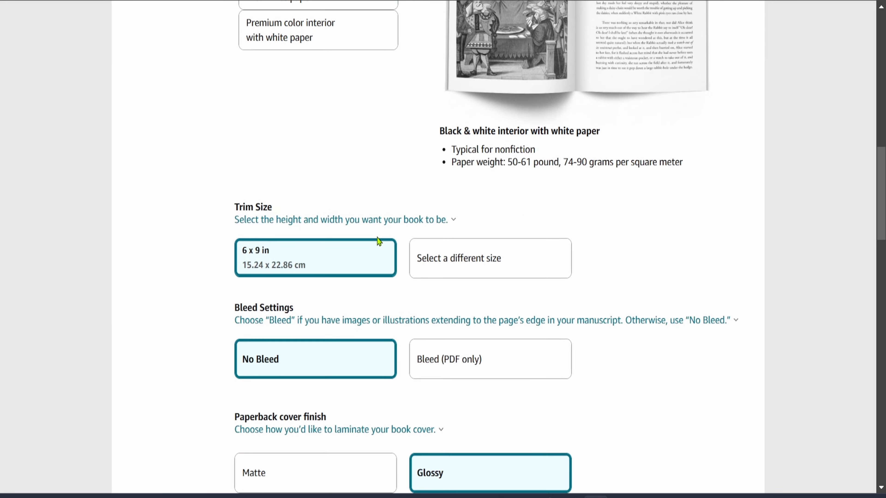
Upload the Vol 1COVER PDF as the cover file on the KDP paperback content page
scroll(379, 240, "down", 8)
scroll(379, 241, "up", 5)
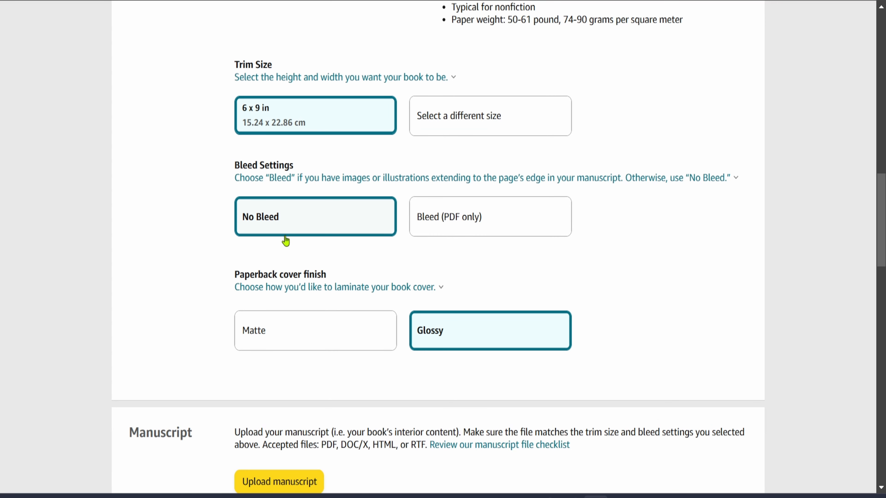
scroll(285, 240, "down", 6)
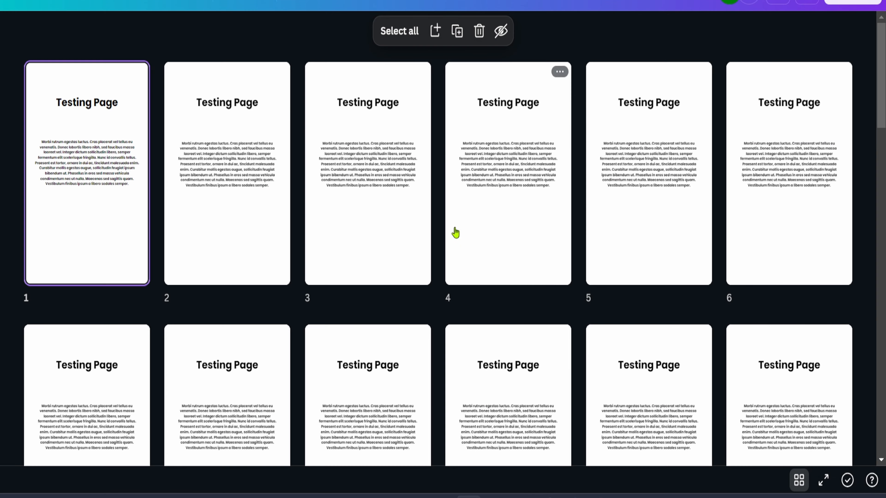
scroll(453, 233, "down", 10)
scroll(452, 241, "up", 10)
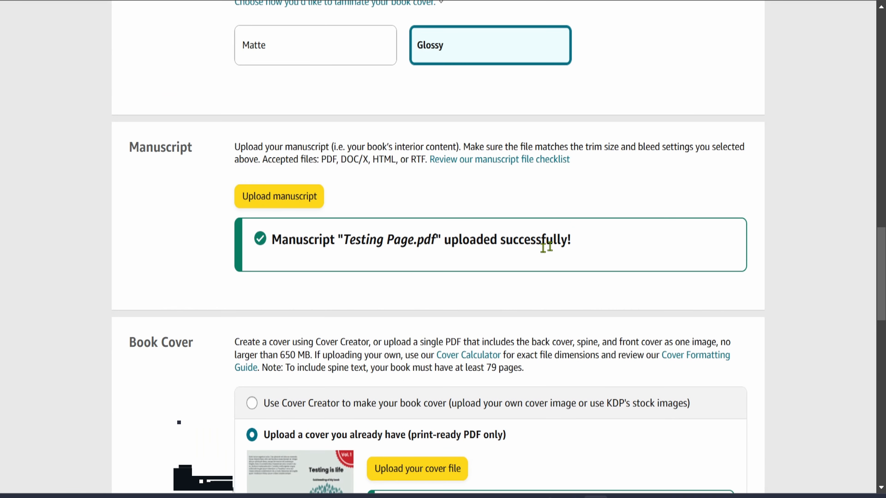
scroll(533, 249, "down", 5)
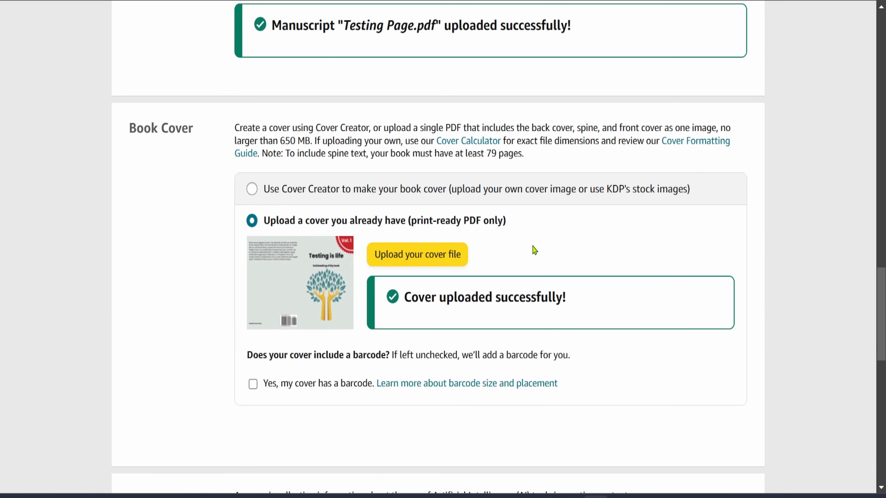
left_click(432, 258)
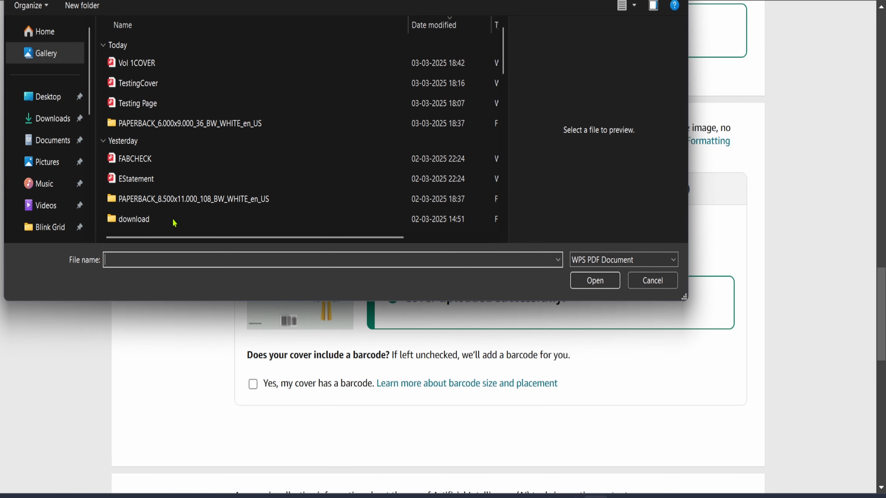
left_click(133, 66)
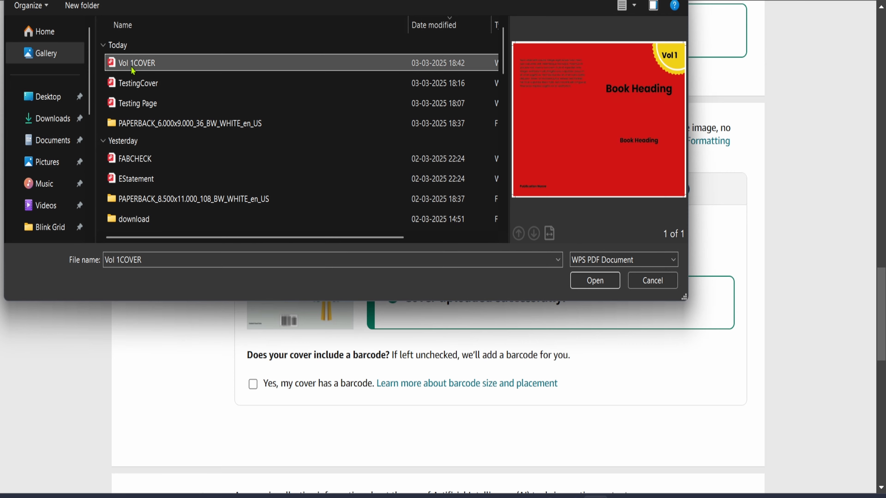
double_click(133, 68)
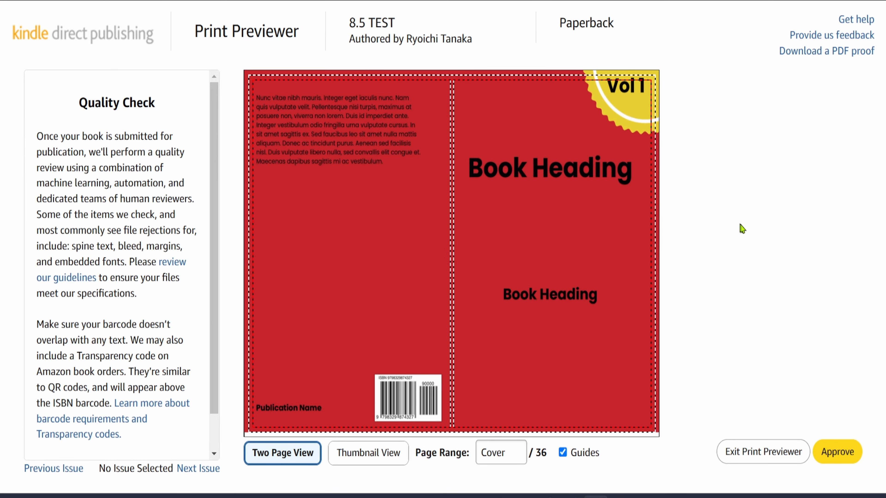
Zoom in on the Vol 1 badge corner in the Print Previewer to check it against the trim and safe lines
mouse_move(657, 90)
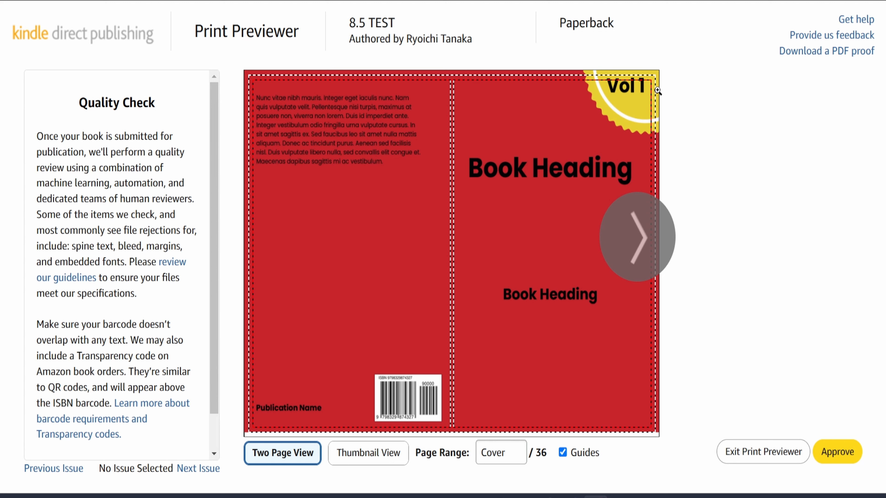
left_click(638, 86)
left_click(630, 90)
left_click_drag(631, 90, 636, 185)
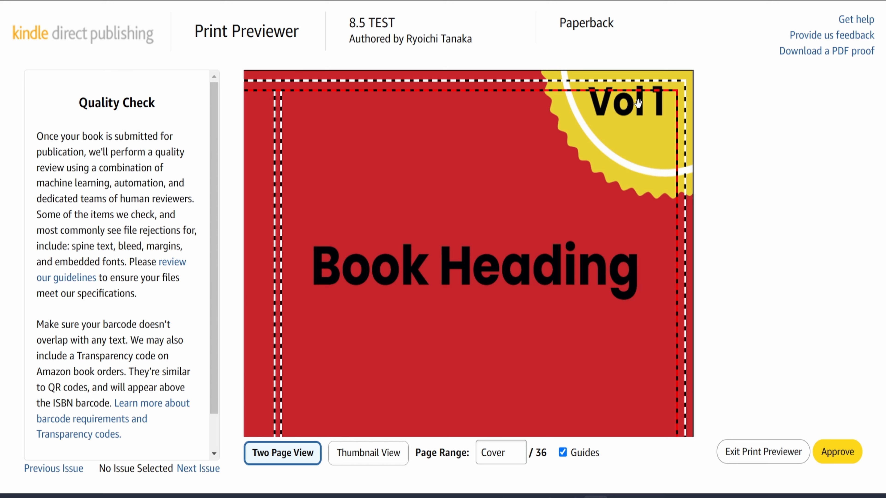
left_click(260, 159)
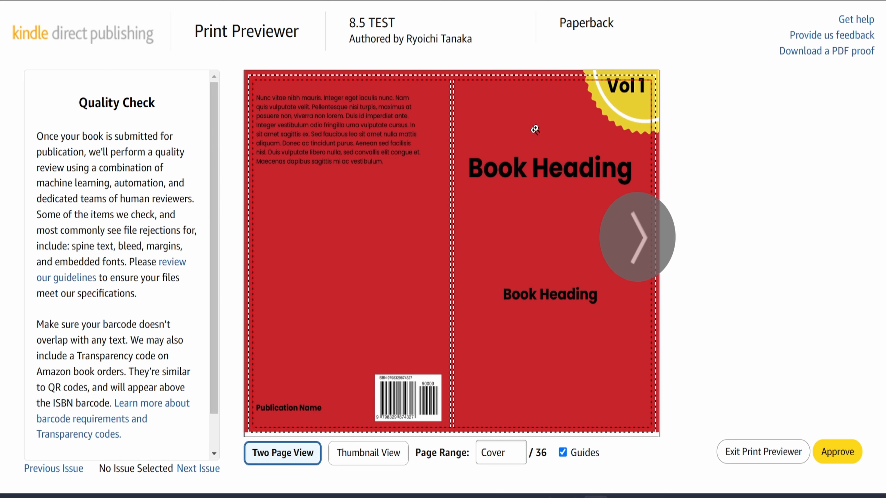
left_click(613, 94)
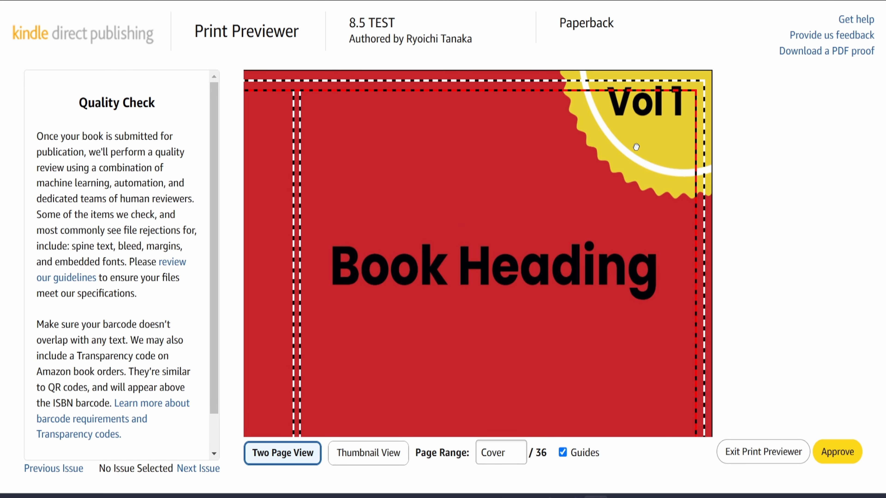
left_click(637, 146)
mouse_move(469, 497)
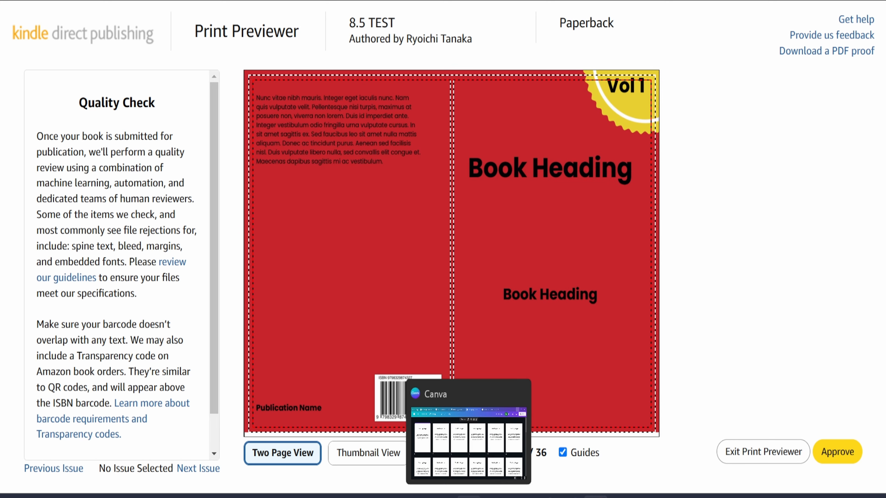
Switch back to Canva and undo the last three cover edits
left_click(469, 496)
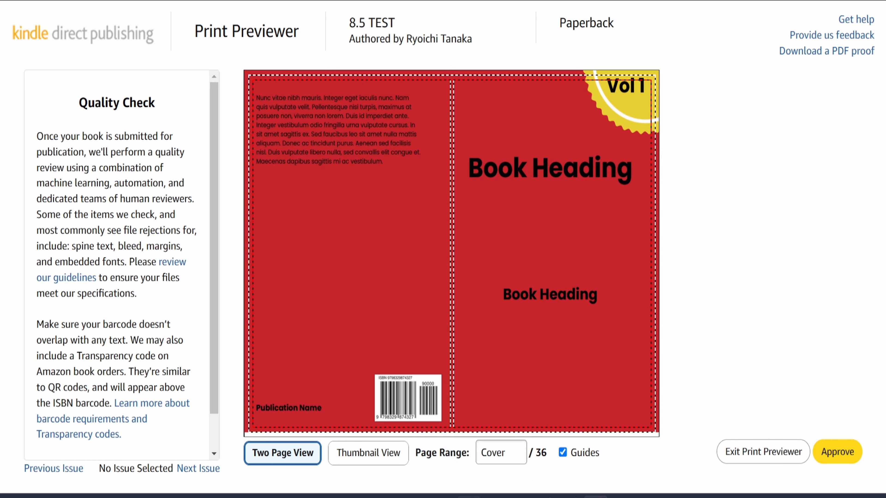
left_click(572, 1)
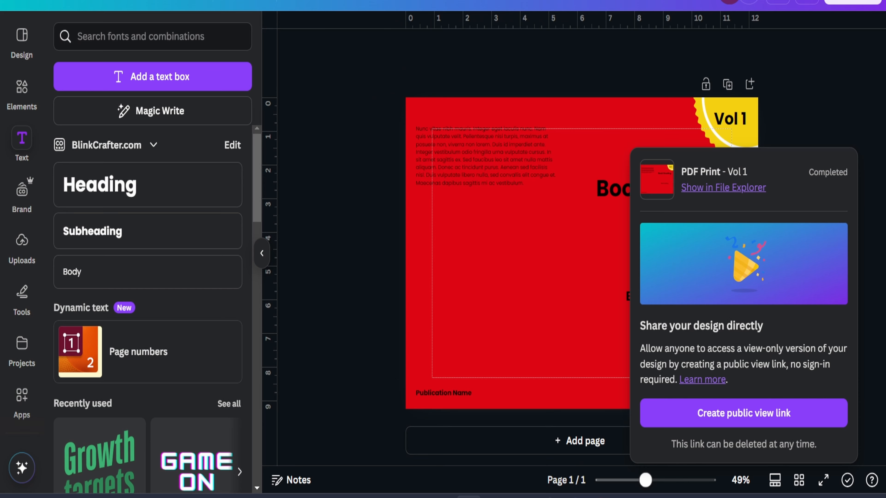
left_click(646, 132)
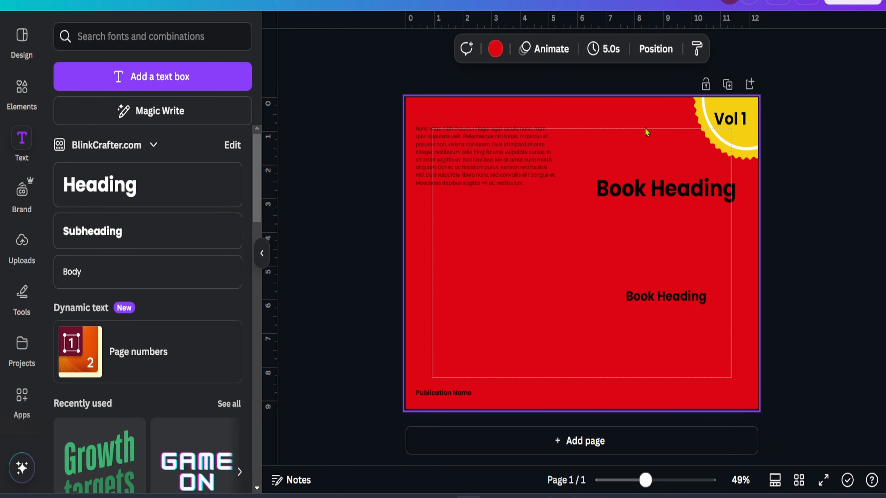
key("ctrl+z")
key("ctrl+z")
key("ctrl+z")
key("ctrl+z")
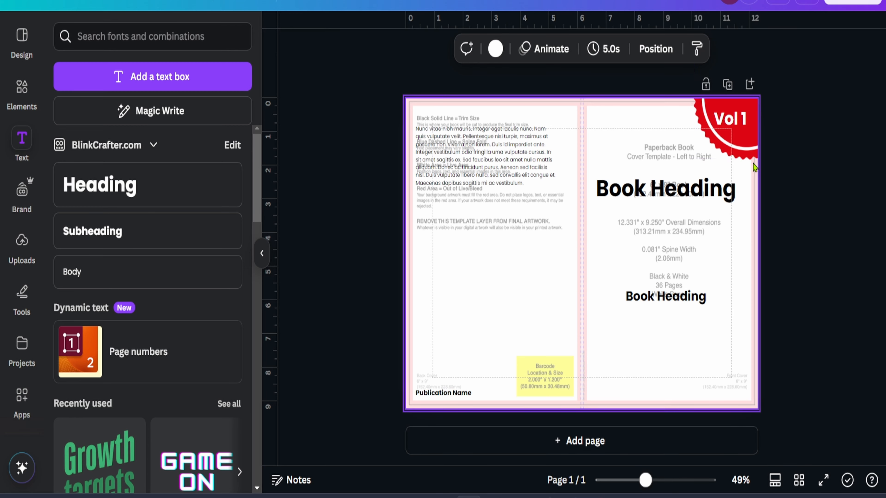
Select the "Vol 1" text inside the badge and narrow its text box
scroll(741, 121, "up", 5)
scroll(746, 117, "up", 4)
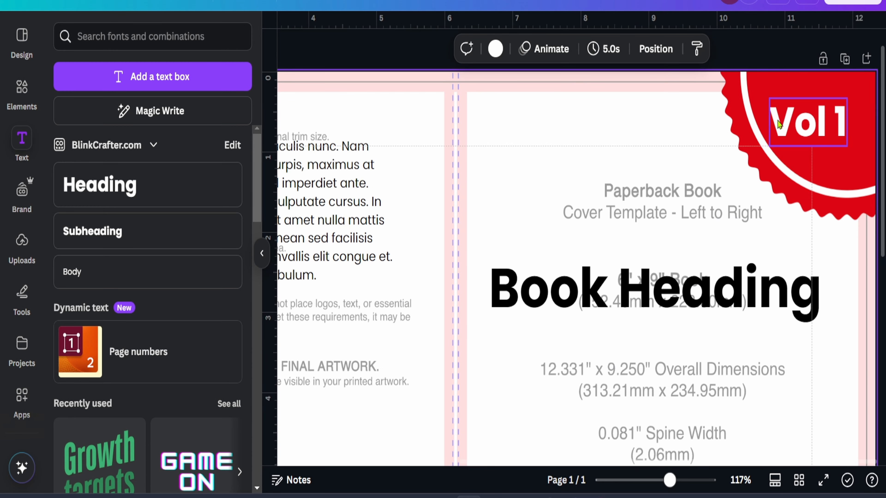
left_click_drag(803, 126, 804, 123)
left_click_drag(805, 123, 805, 124)
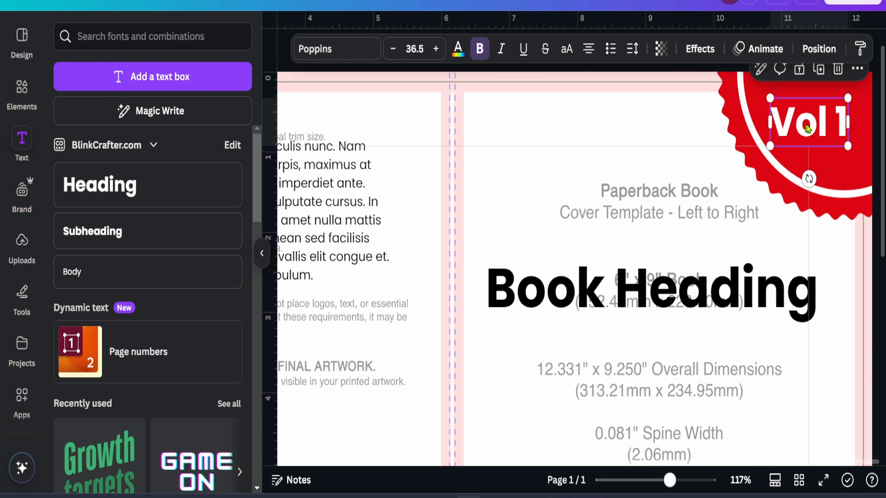
left_click_drag(848, 146, 822, 141)
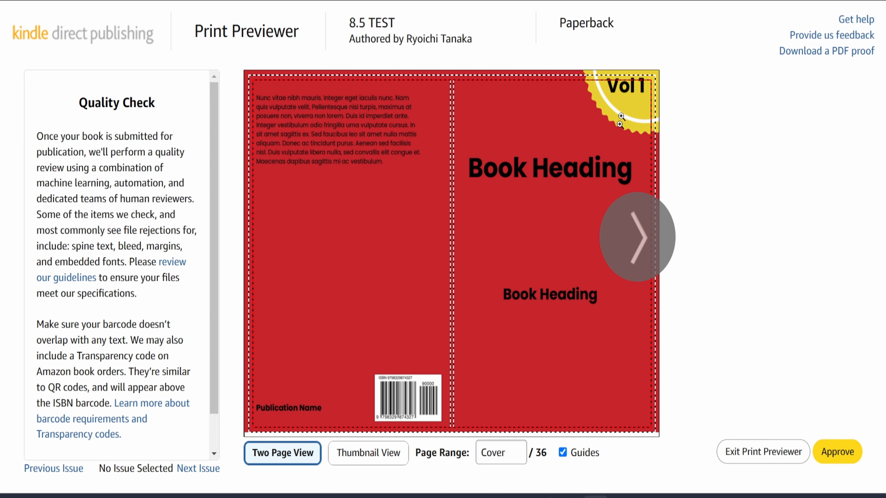
Page forward through the interior pages in the Print Previewer and return to the cover
left_click(641, 243)
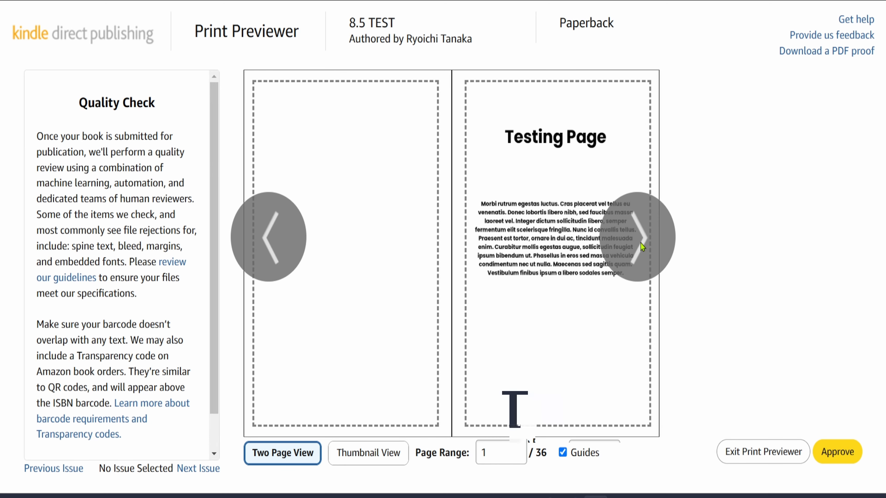
left_click(641, 243)
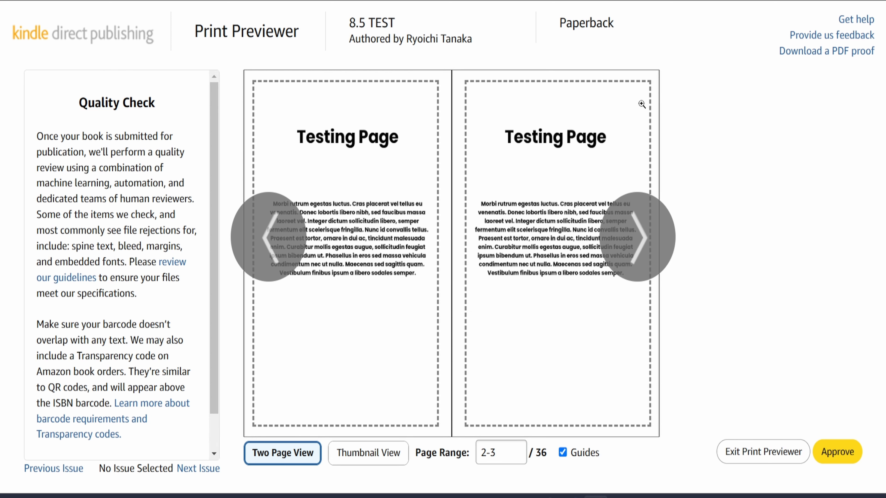
left_click(277, 256)
left_click(277, 256)
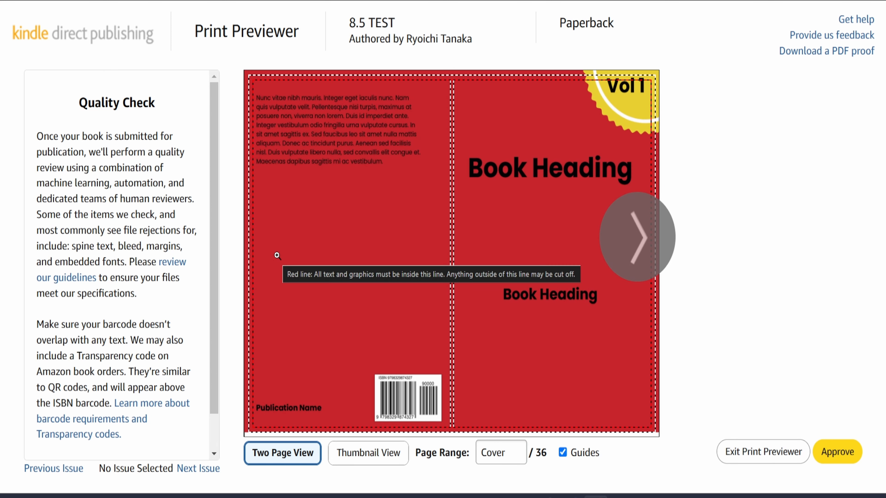